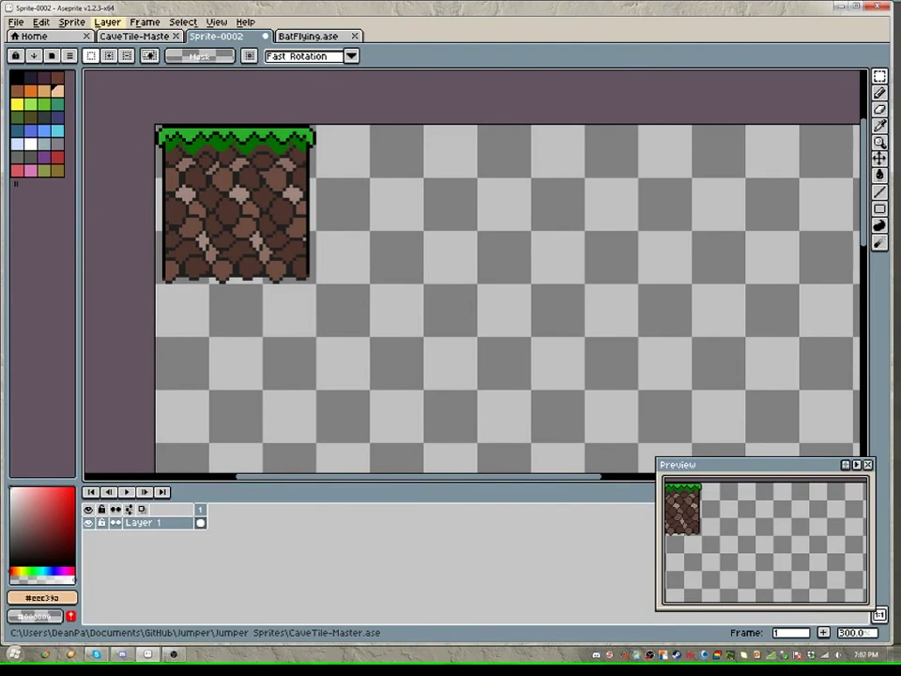
# Step: Compare the source tile in CaveTile-Master with its copy in Sprite-0002
pyautogui.click(134, 35)
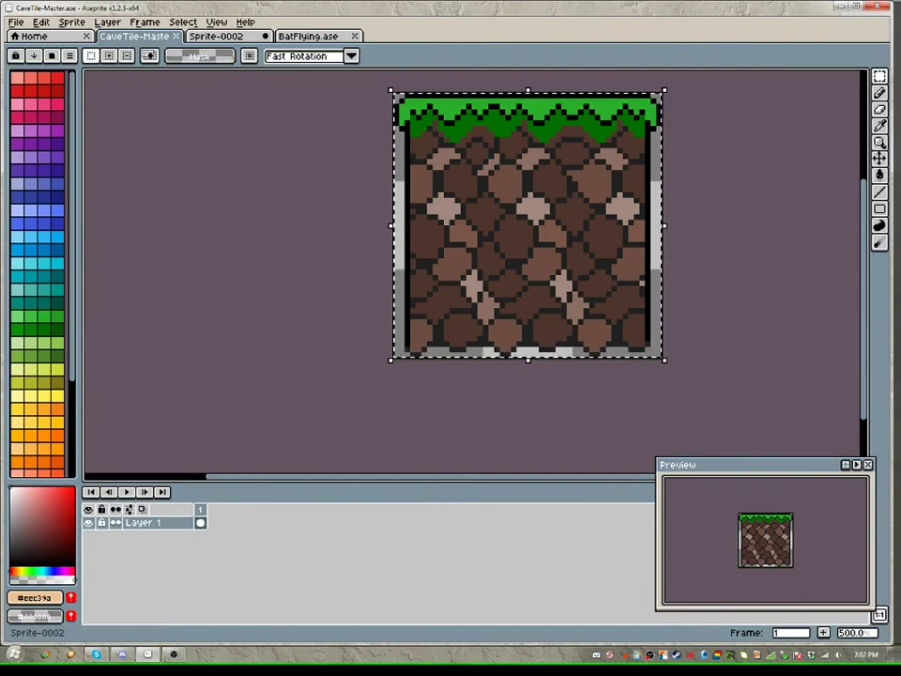
pyautogui.click(216, 36)
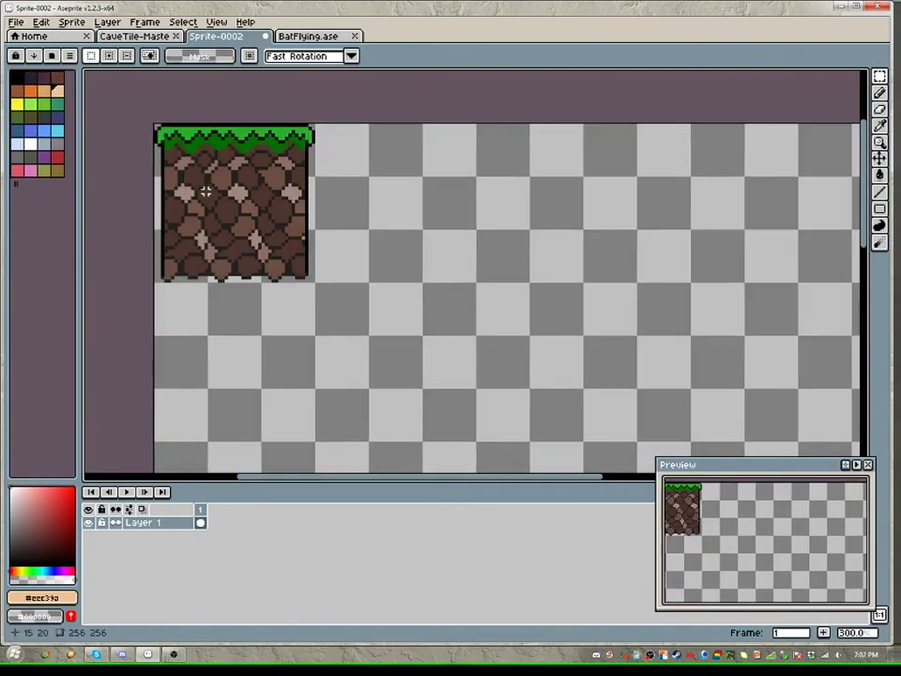
pyautogui.scroll(1, 206, 190)
pyautogui.scroll(-4, 166, 216)
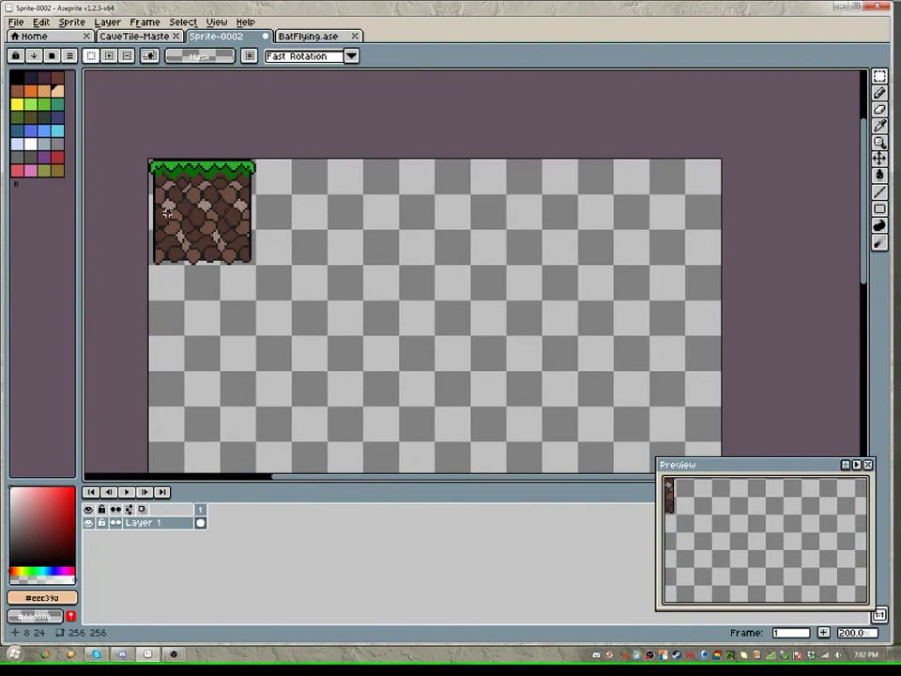
pyautogui.click(127, 35)
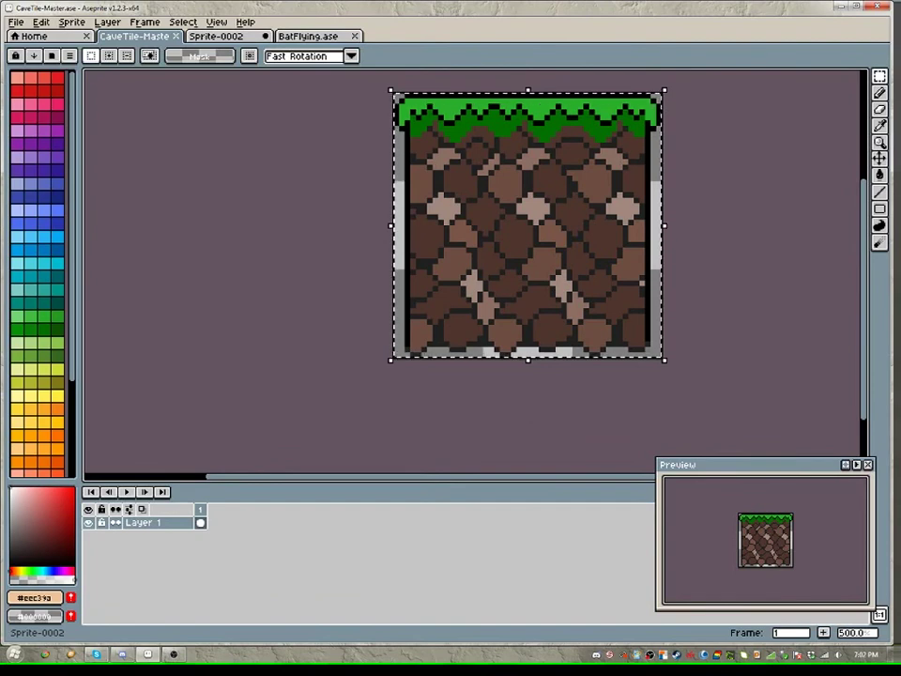
pyautogui.click(216, 36)
# Step: Try tiling two copies of the block's 16 × 17 px bottom-centre piece side by side on the empty canvas
pyautogui.scroll(2, 190, 219)
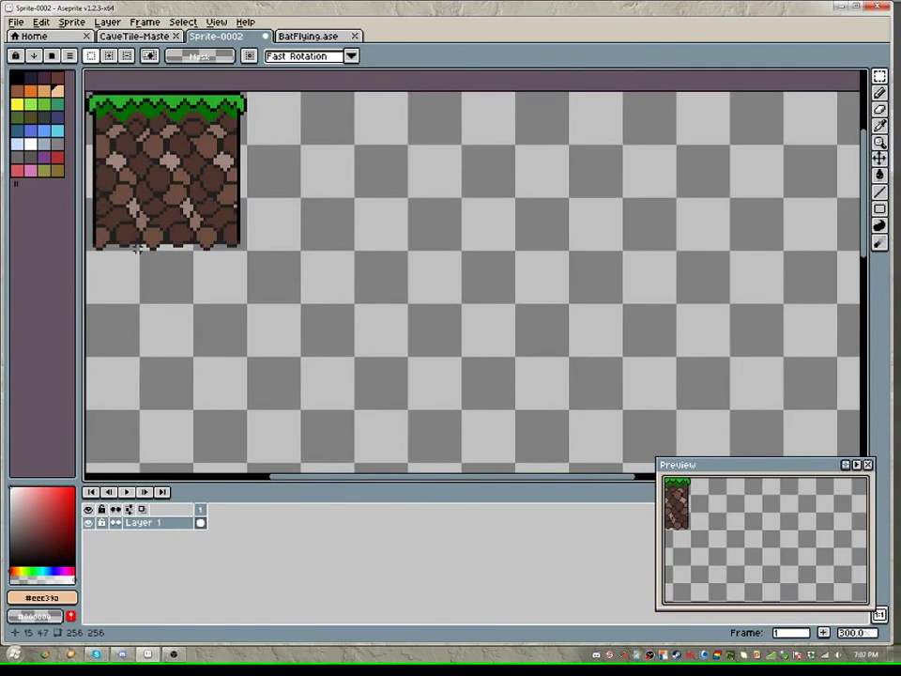
pyautogui.moveTo(141, 248); pyautogui.dragTo(195, 194)
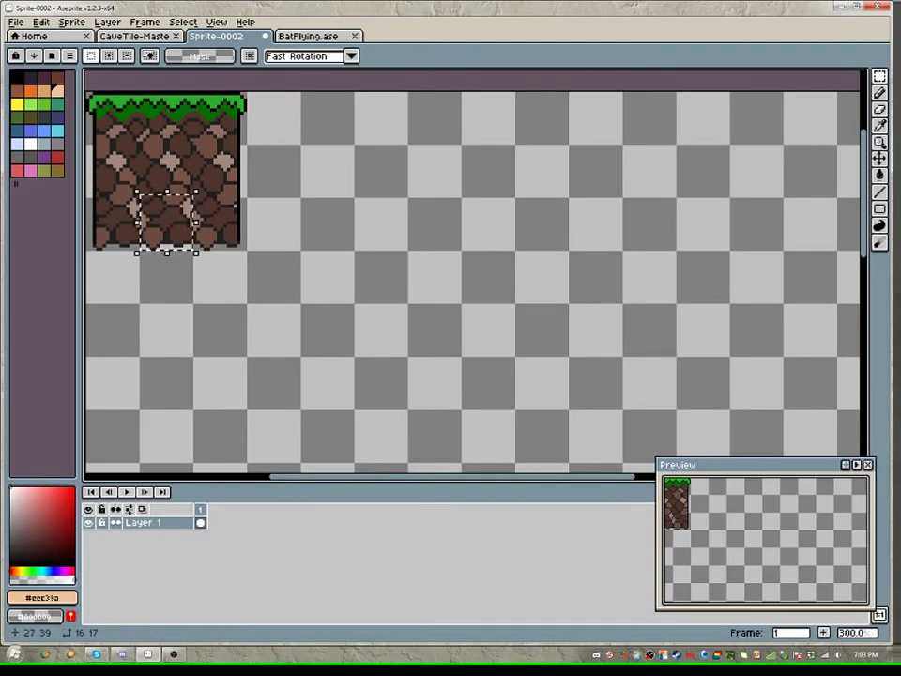
pyautogui.moveTo(176, 228); pyautogui.dragTo(182, 228)
pyautogui.moveTo(137, 193); pyautogui.dragTo(292, 197)
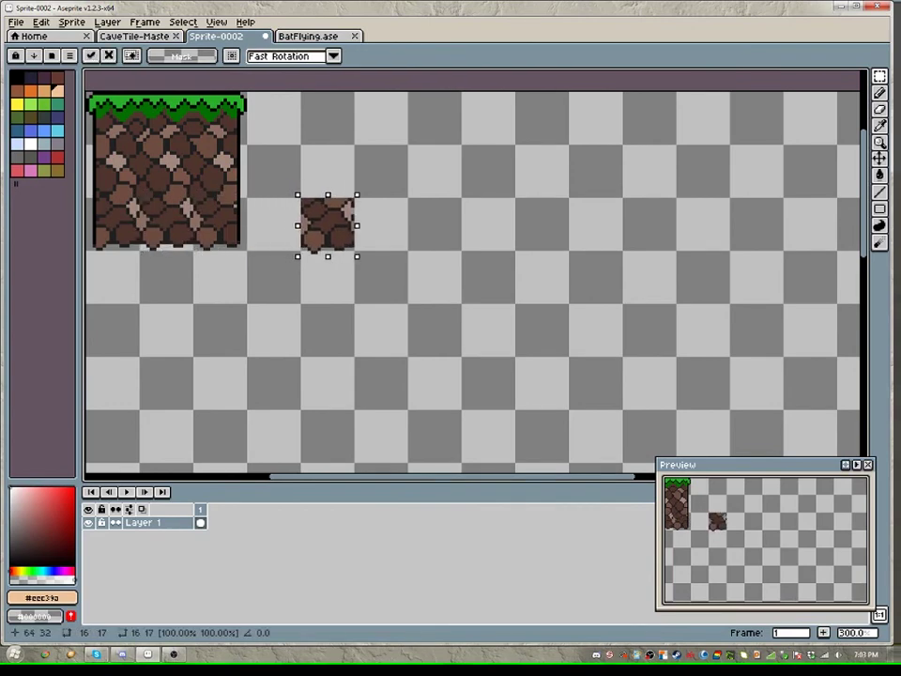
pyautogui.moveTo(327, 225); pyautogui.dragTo(327, 223)
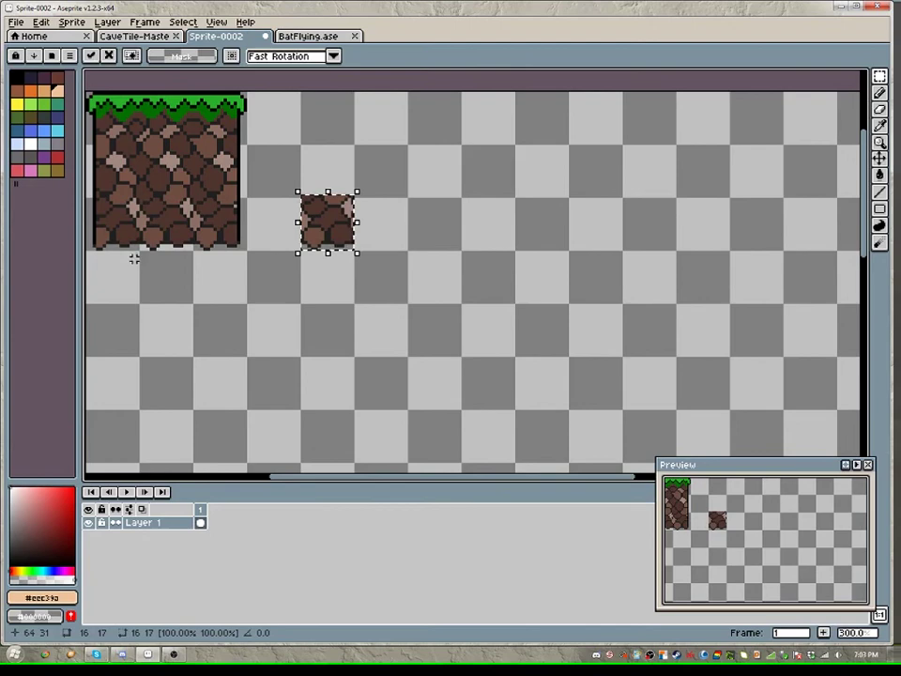
pyautogui.hotkey('ctrl', 'v')
pyautogui.moveTo(167, 222); pyautogui.dragTo(381, 221)
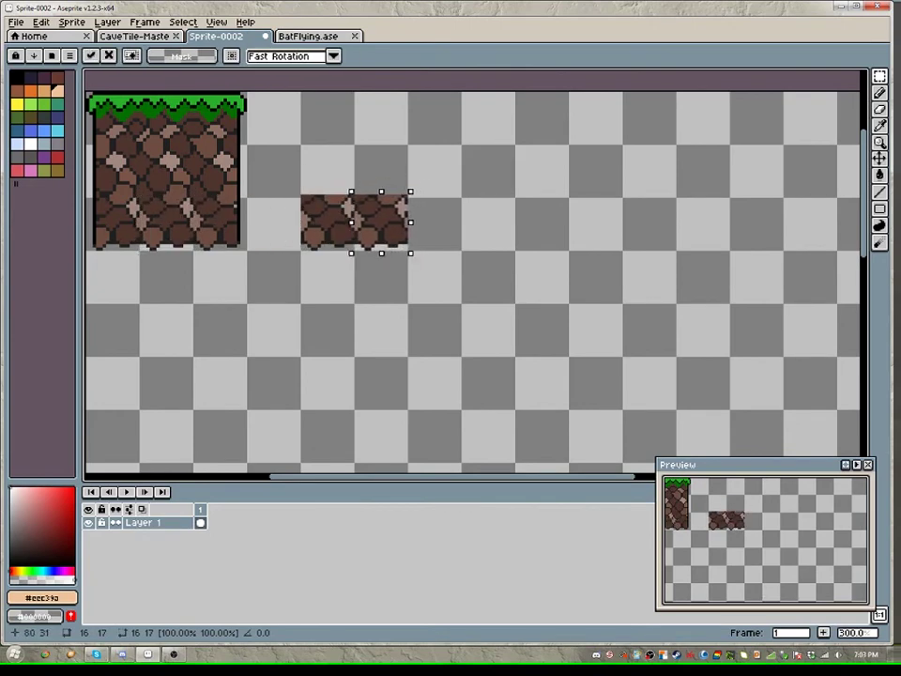
pyautogui.click(441, 229)
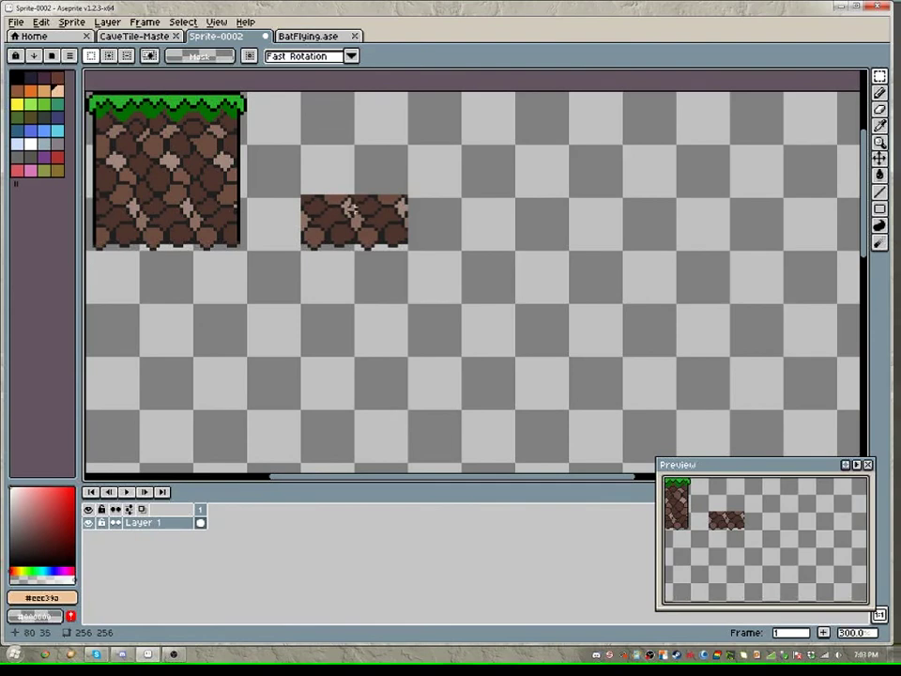
# Step: Undo the two side-by-side test copies and clear the selection on the block
pyautogui.hotkey('ctrl', 'z')
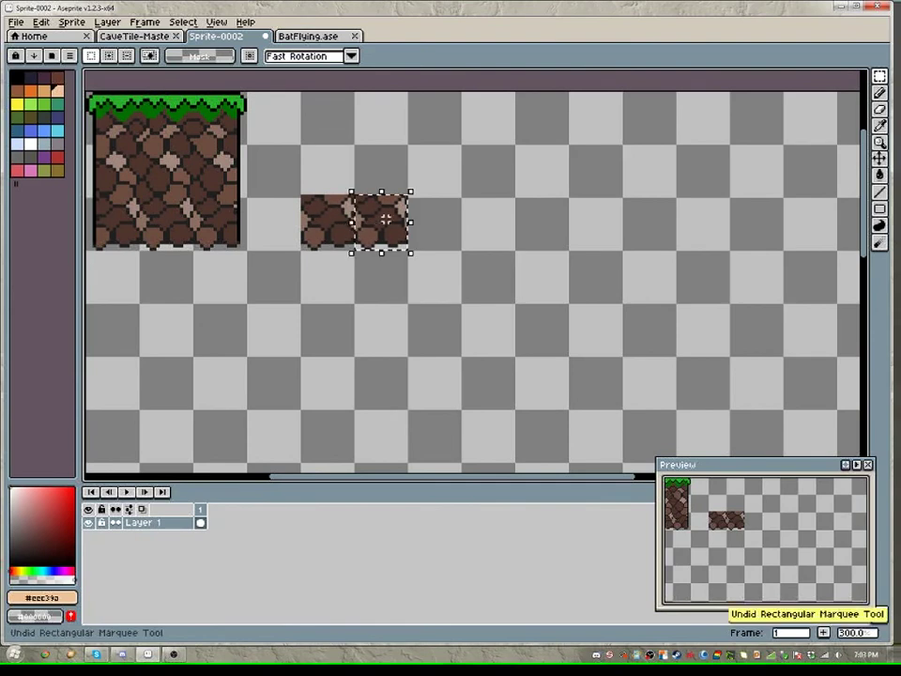
pyautogui.hotkey('ctrl', 'z')
pyautogui.hotkey('ctrl', 'z')
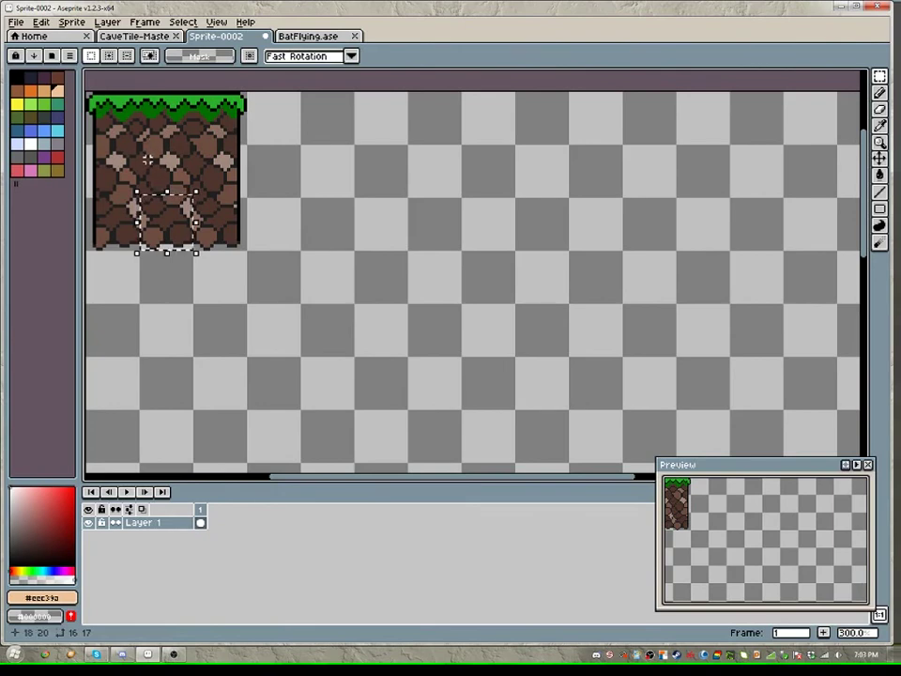
pyautogui.click(144, 185)
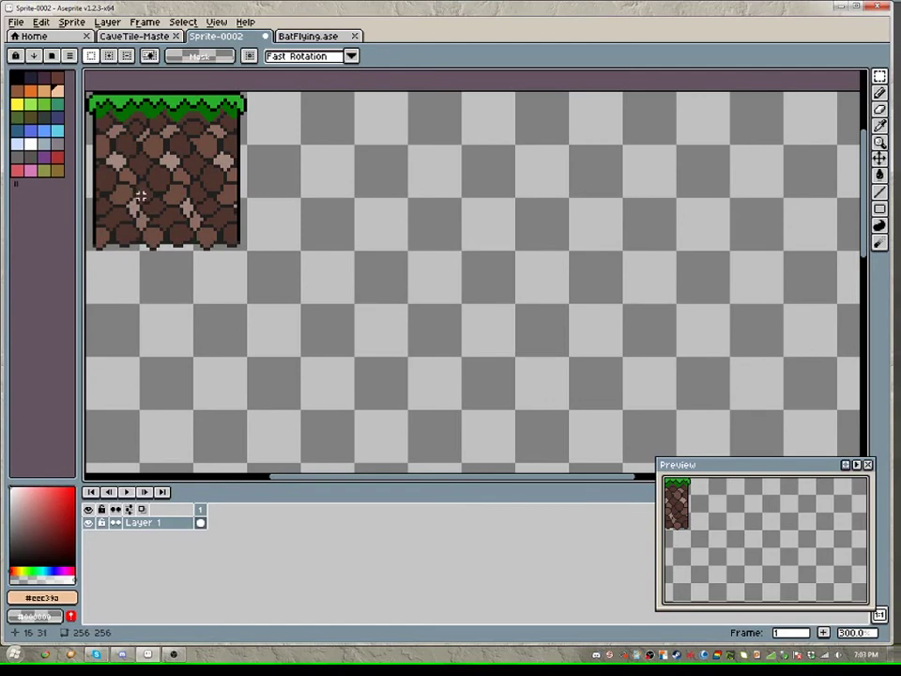
# Step: Try stacking two copies of the block's central 16 × 16 px stone piece vertically on the empty canvas
pyautogui.moveTo(141, 196); pyautogui.dragTo(193, 143)
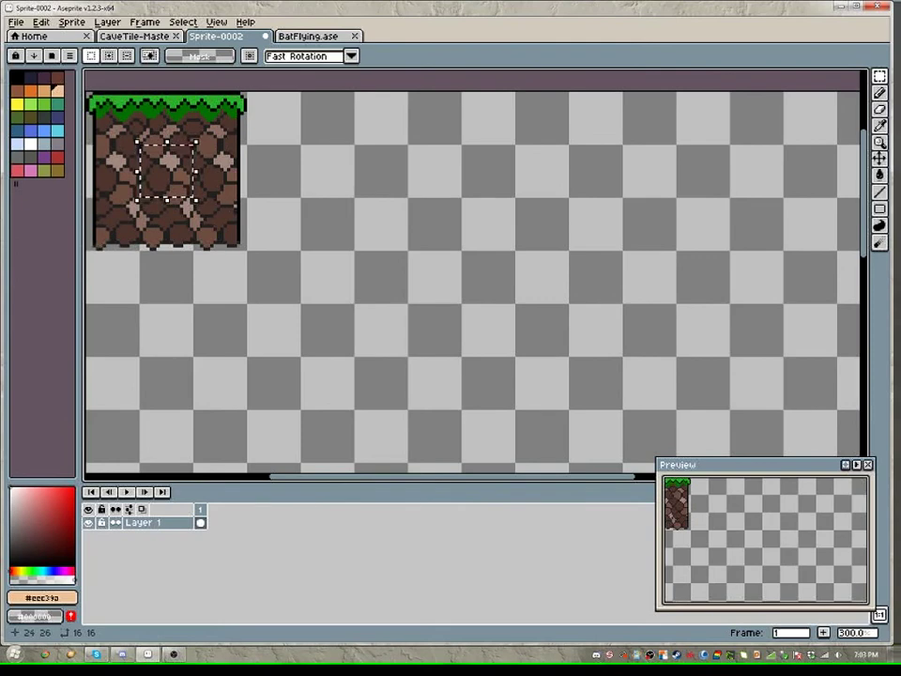
pyautogui.moveTo(167, 171); pyautogui.dragTo(328, 224)
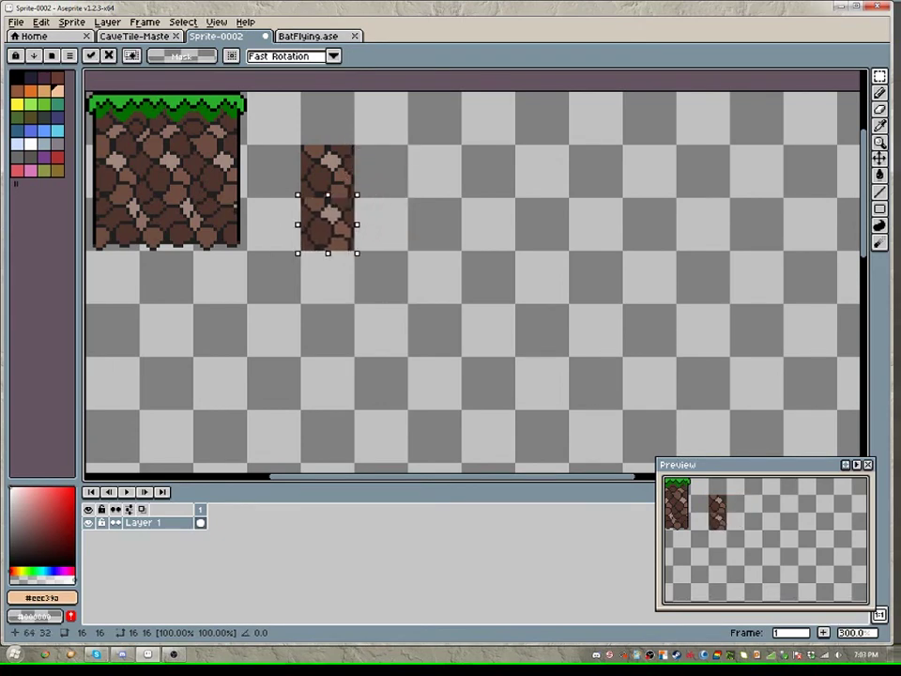
pyautogui.click(392, 225)
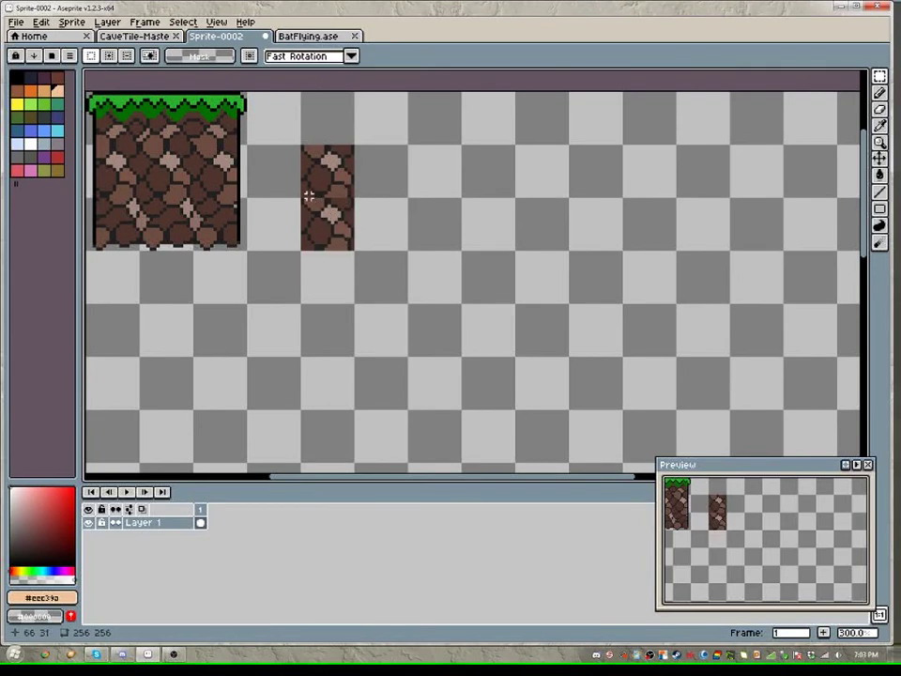
# Step: Remove both stacked stone test pieces from the canvas
pyautogui.moveTo(303, 199); pyautogui.dragTo(353, 247)
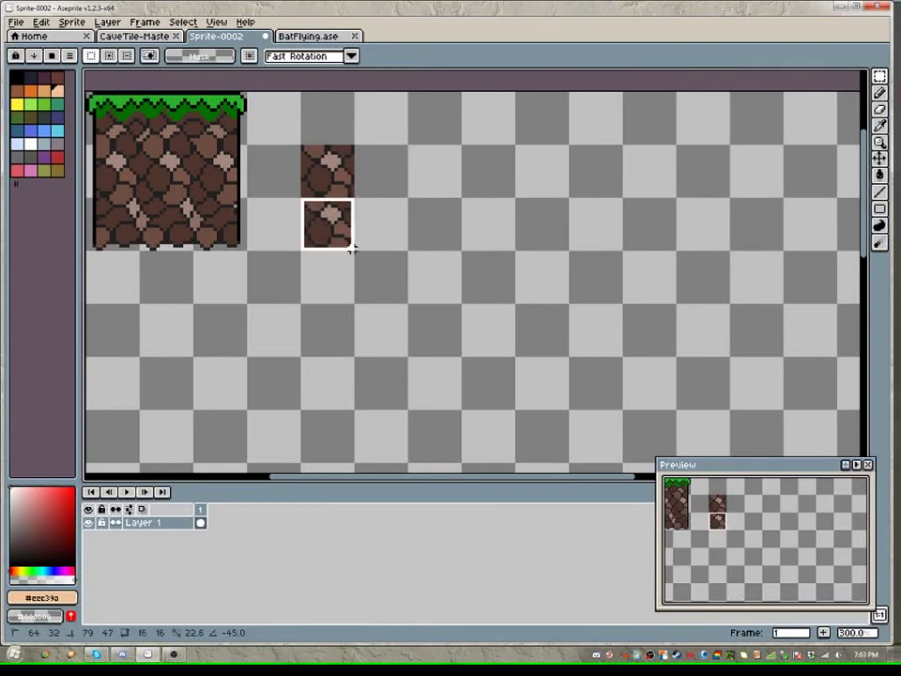
pyautogui.moveTo(328, 199); pyautogui.dragTo(291, 122)
pyautogui.click(386, 225)
pyautogui.press('Delete')
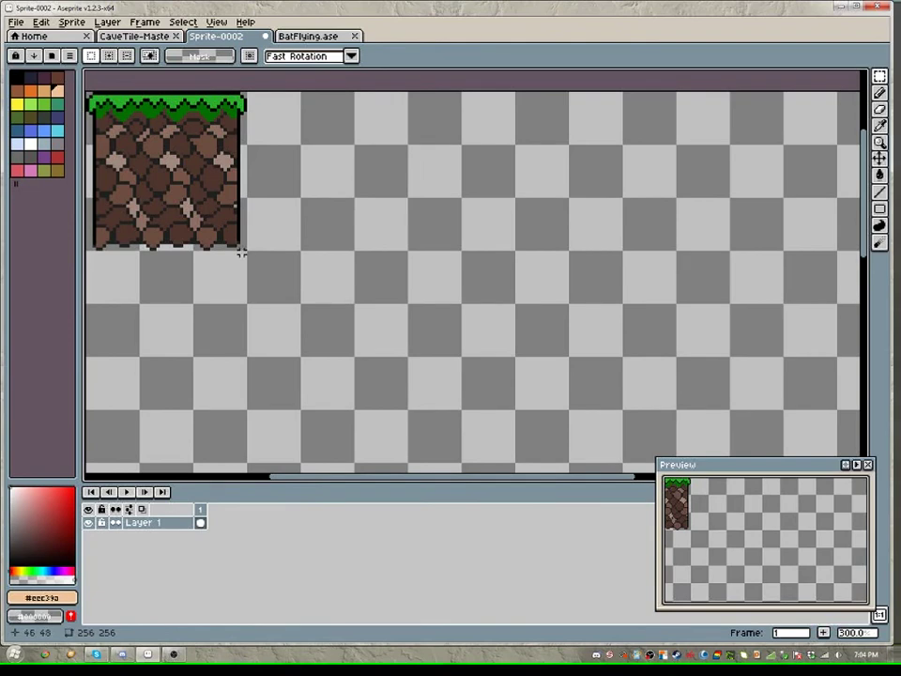
# Step: Move the block's bottom 48 × 16 px row down 16 px, leaving a one-tile gap above it
pyautogui.moveTo(243, 247); pyautogui.dragTo(96, 199)
pyautogui.moveTo(169, 223); pyautogui.dragTo(176, 279)
pyautogui.press('Left')
pyautogui.press('Left')
pyautogui.press('Up')
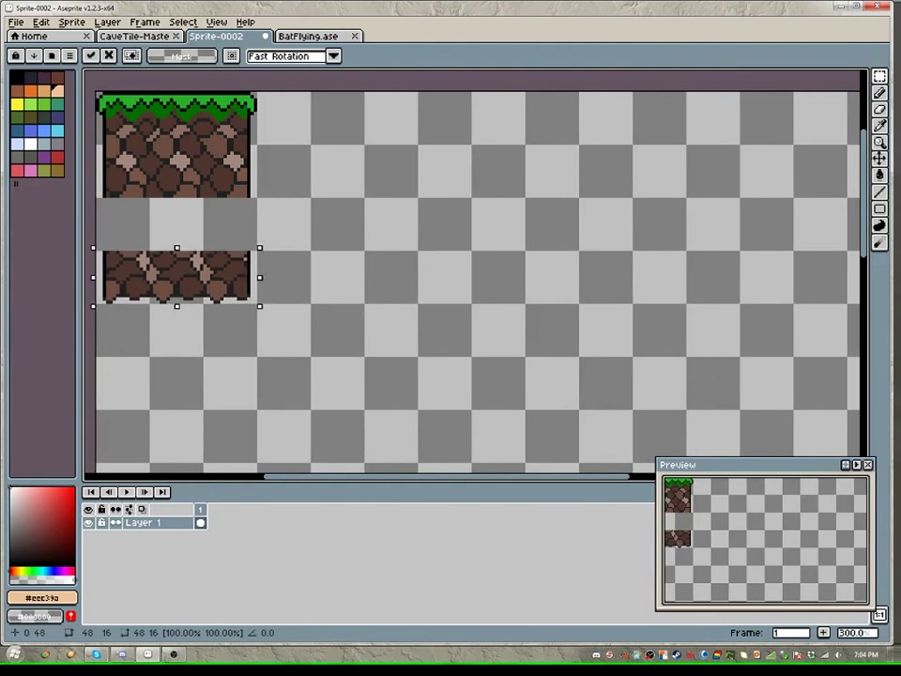
pyautogui.click(167, 227)
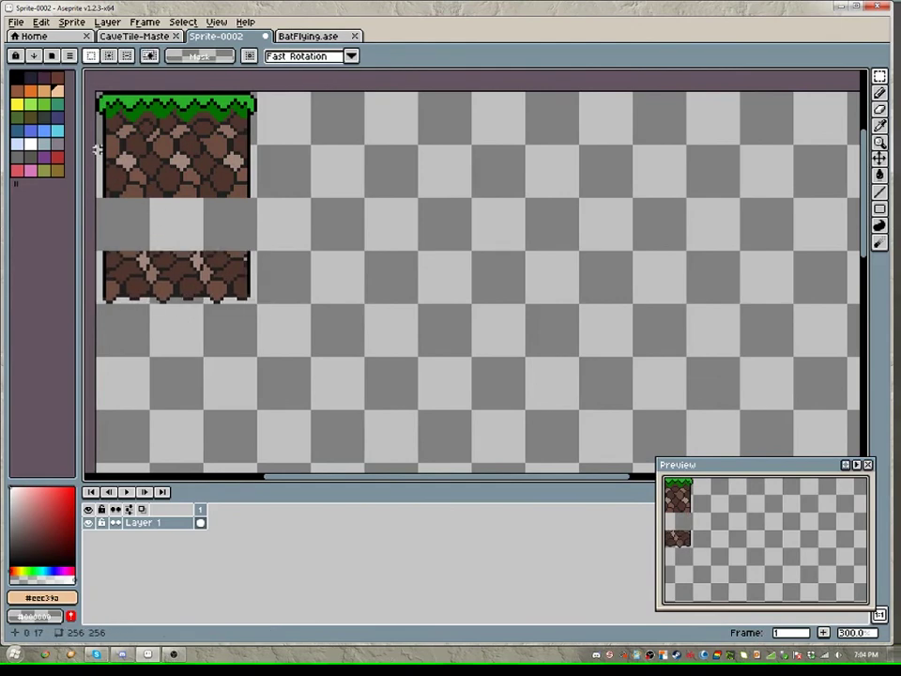
# Step: Fill the gap with a vertically flipped copy of the block's middle 48 × 16 px stone row
pyautogui.moveTo(98, 145); pyautogui.dragTo(257, 196)
pyautogui.hotkey('ctrl', 'c')
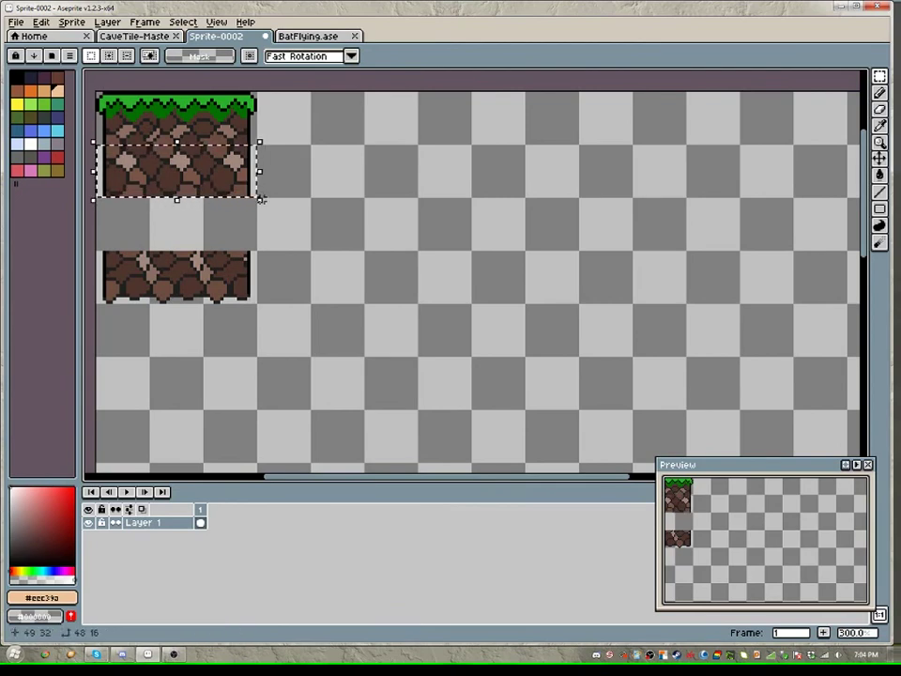
pyautogui.hotkey('ctrl', 'v')
pyautogui.moveTo(176, 146); pyautogui.dragTo(176, 248)
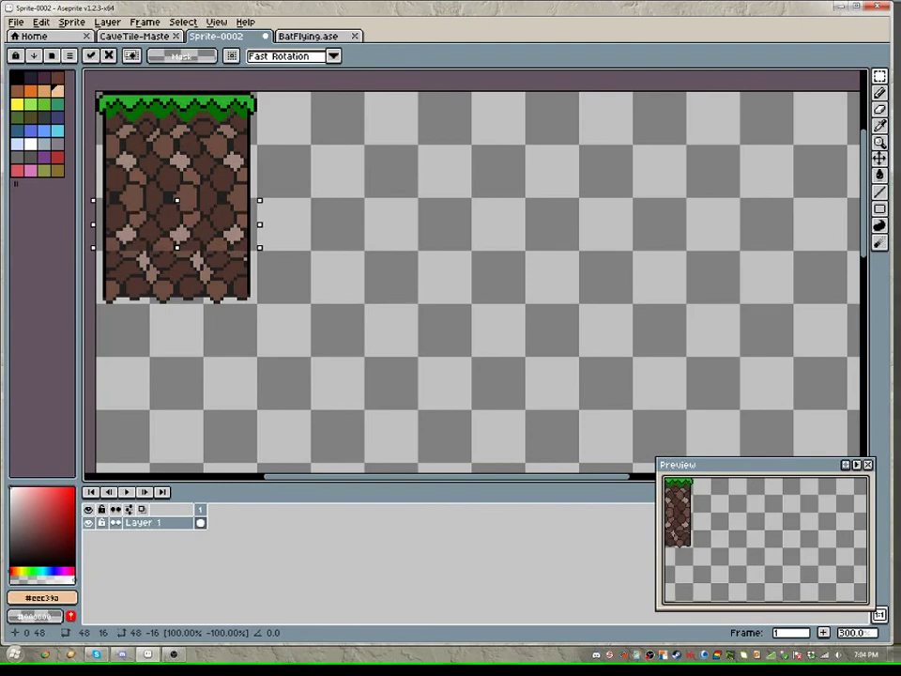
pyautogui.click(260, 299)
# Step: Move the bottom row down another 16 px and fill the new gap with an unflipped copy of the middle stone row
pyautogui.moveTo(254, 301); pyautogui.dragTo(101, 303)
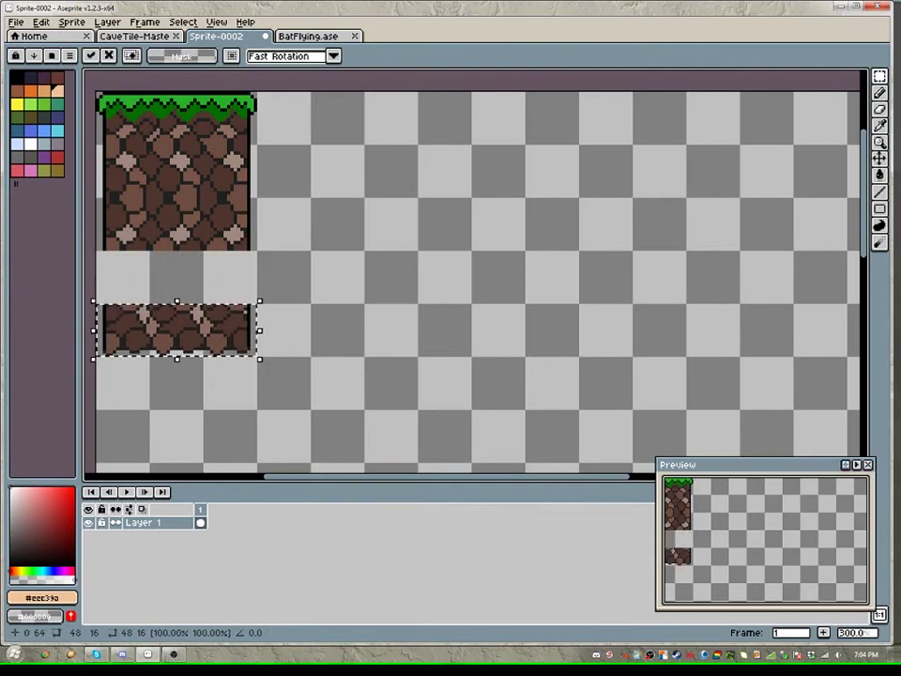
pyautogui.click(124, 235)
pyautogui.hotkey('ctrl', 'v')
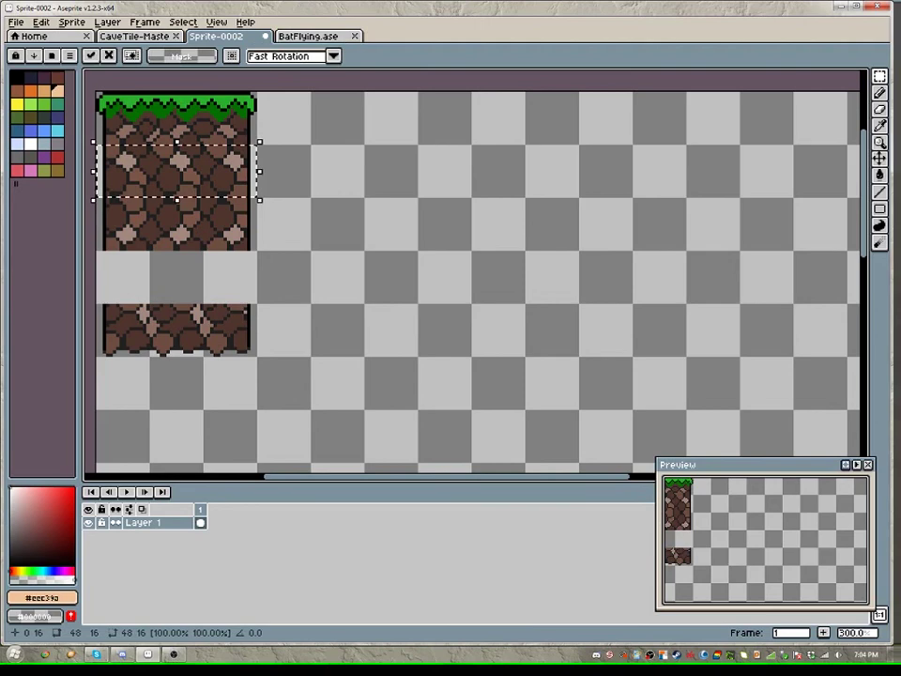
pyautogui.moveTo(105, 162); pyautogui.dragTo(97, 249)
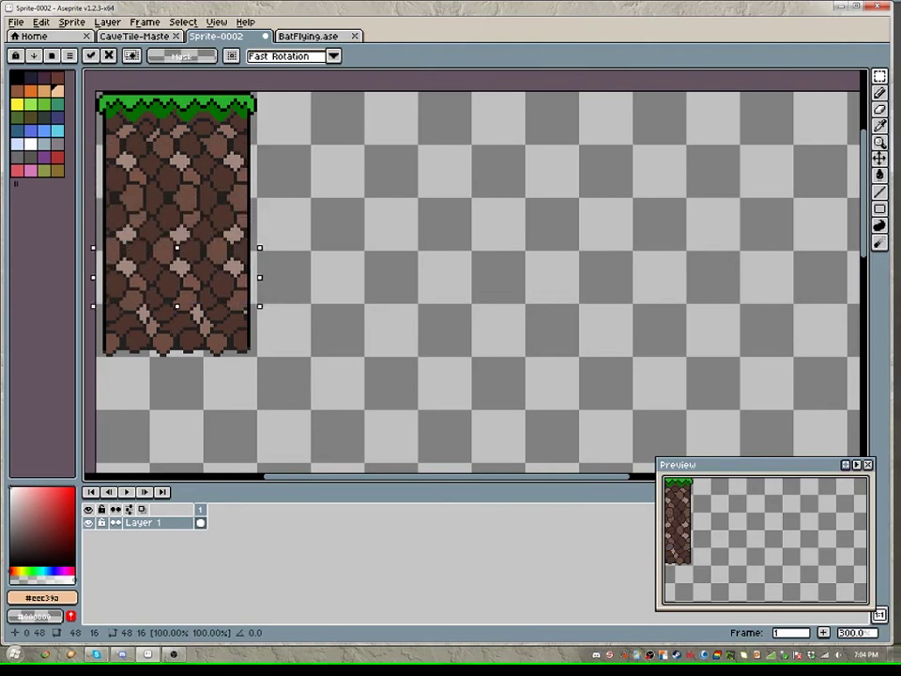
pyautogui.click(308, 258)
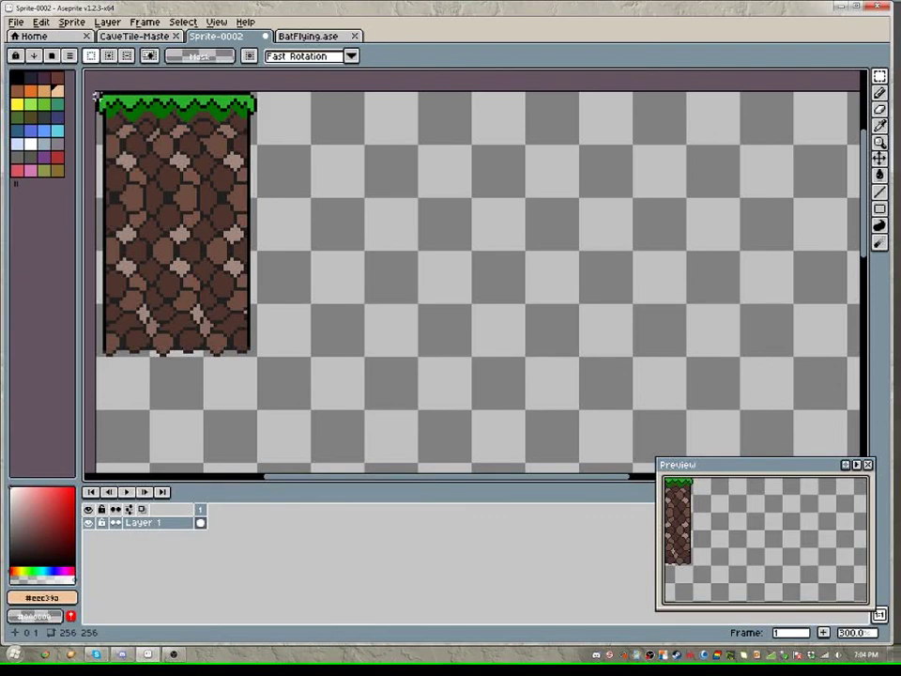
# Step: Place a copy of the block's 48 × 9 px grass strip directly beside it, level with the canvas's upper edge
pyautogui.moveTo(96, 94); pyautogui.dragTo(255, 118)
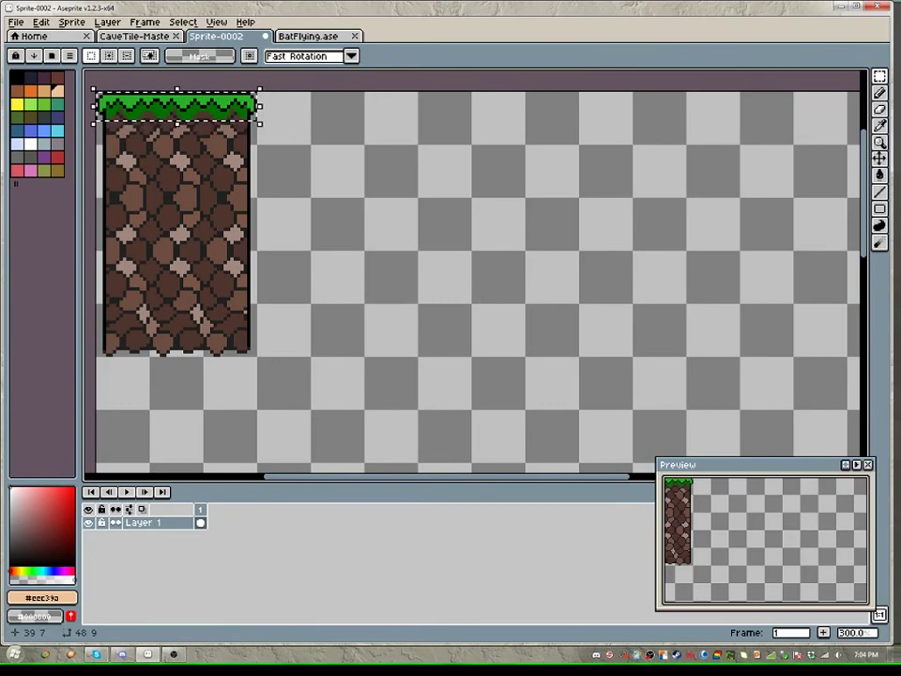
pyautogui.hotkey('ctrl', 'v')
pyautogui.moveTo(195, 116); pyautogui.dragTo(337, 106)
pyautogui.click(292, 338)
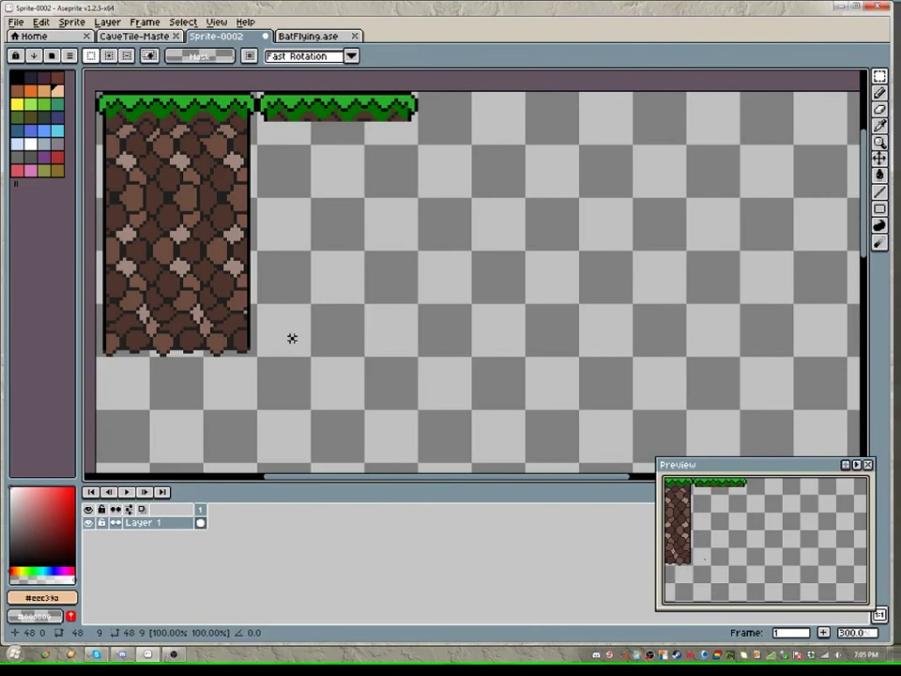
# Step: Try fitting a copy of the block's bottom 48 × 9 px stone strip beneath the copied grass strip
pyautogui.moveTo(97, 328); pyautogui.dragTo(386, 135)
pyautogui.hotkey('ctrl', 'c')
pyautogui.hotkey('ctrl', 'v')
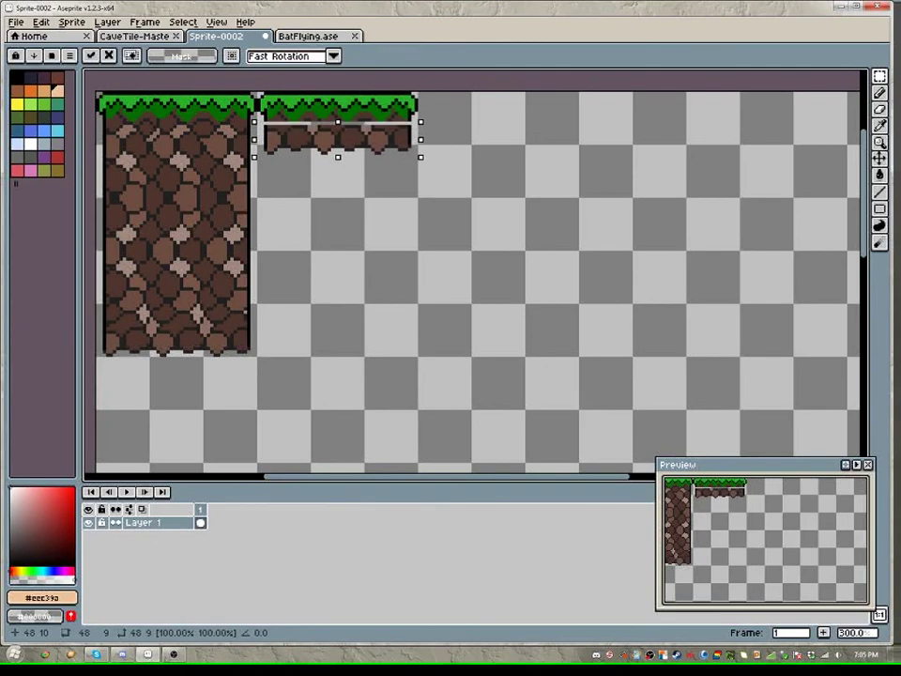
pyautogui.press('Up')
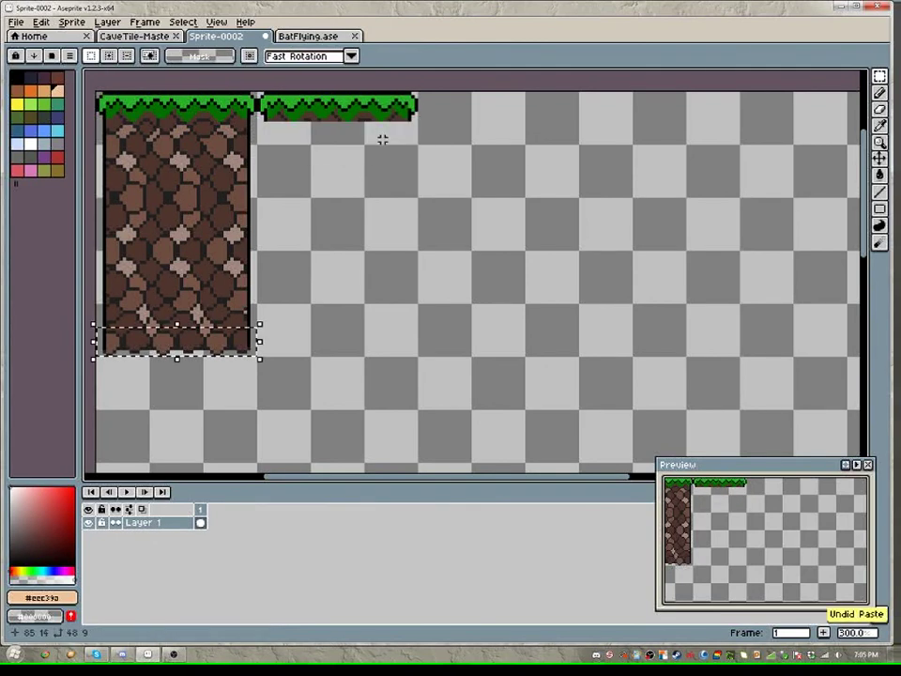
# Step: Undo the pasted stone and grass strips beside the block and clear the selection
pyautogui.hotkey('ctrl', 'z')
pyautogui.hotkey('ctrl', 'z')
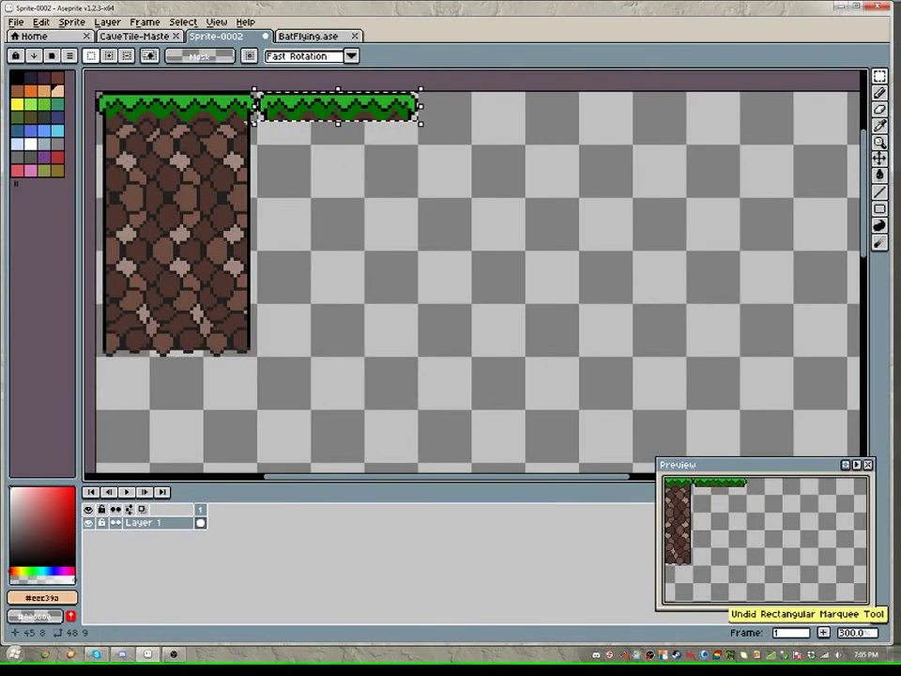
pyautogui.hotkey('ctrl', 'z')
pyautogui.hotkey('ctrl', 'd')
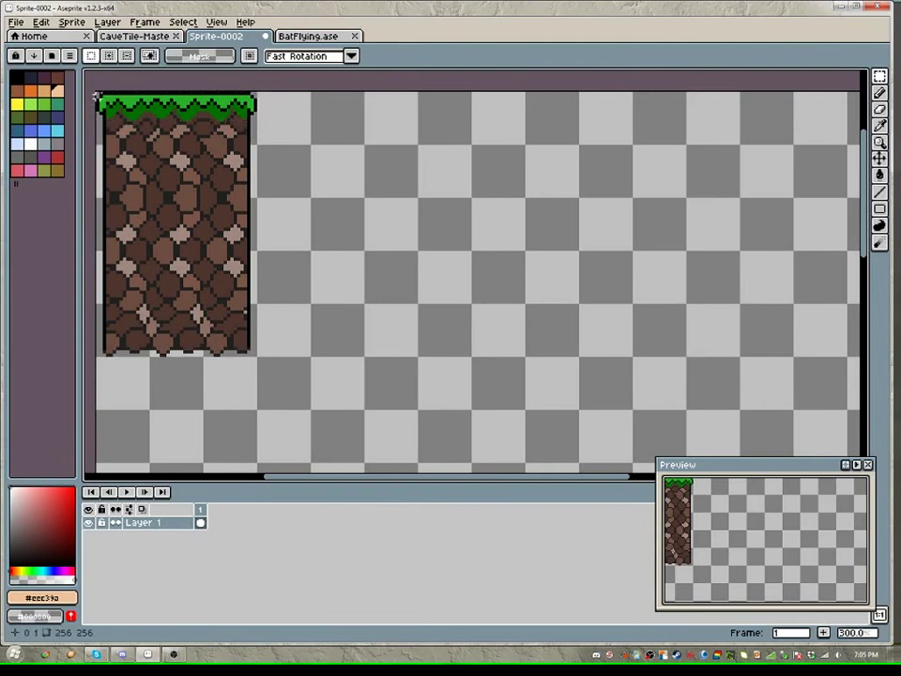
# Step: Copy the block's grass top as a 49 × 9 px strip and place it directly beside the block at the canvas's upper edge
pyautogui.moveTo(96, 94); pyautogui.dragTo(261, 120)
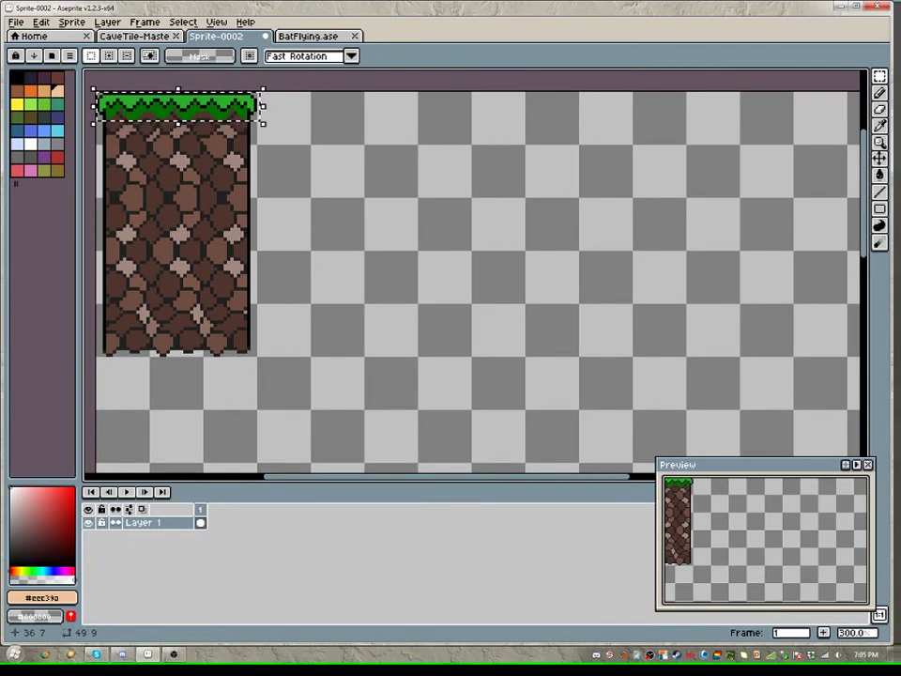
pyautogui.moveTo(178, 105); pyautogui.dragTo(340, 105)
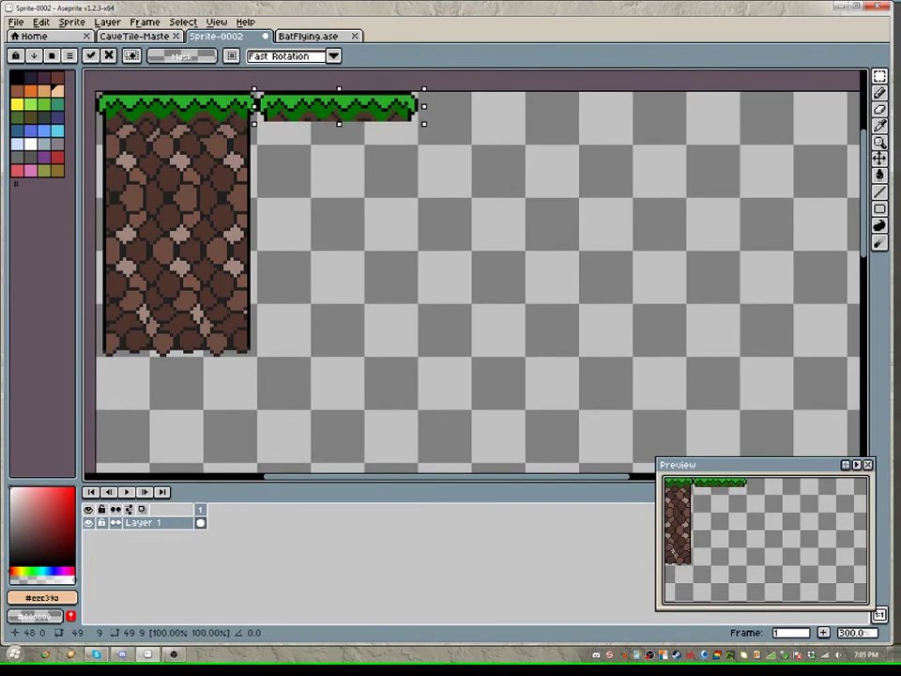
pyautogui.click(349, 144)
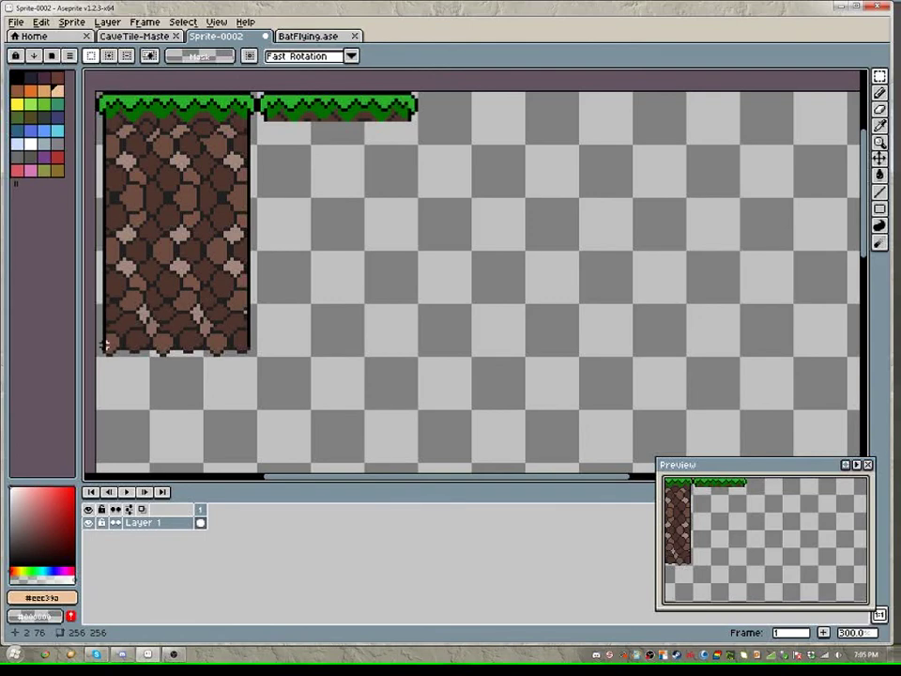
# Step: Copy the block's bottom 48 × 8 px stone strip beneath the copied grass strip, offset 1 px lower, and deselect it
pyautogui.moveTo(96, 331); pyautogui.dragTo(261, 355)
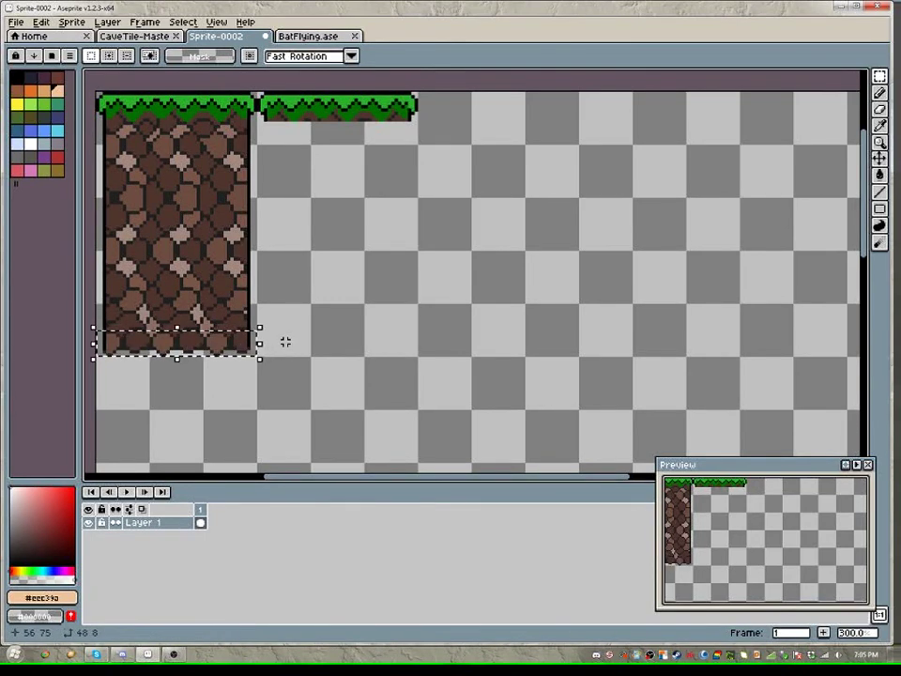
pyautogui.moveTo(178, 342); pyautogui.dragTo(339, 133)
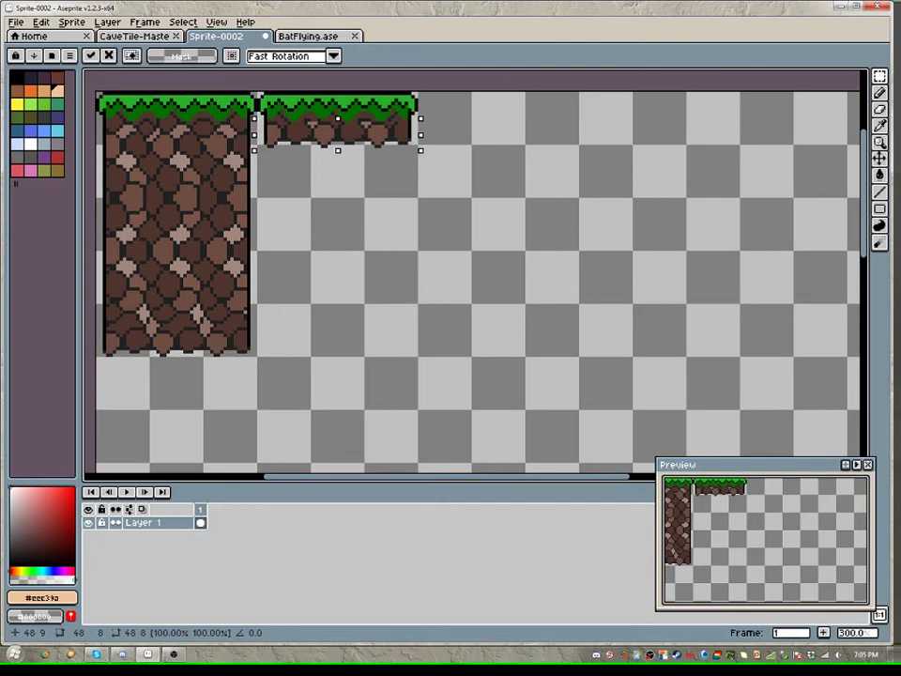
pyautogui.press('Down')
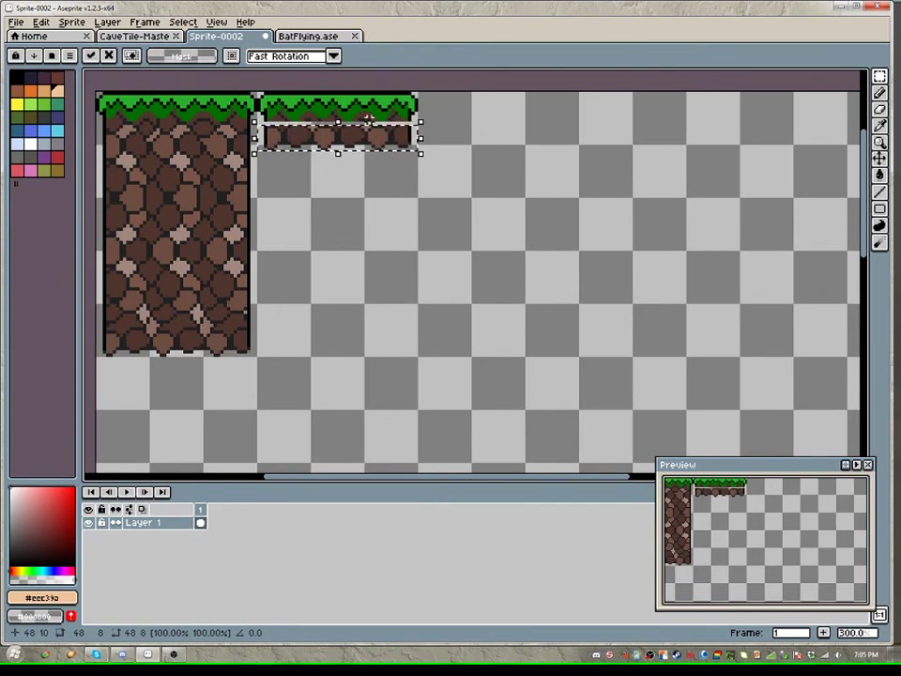
pyautogui.hotkey('ctrl', 'd')
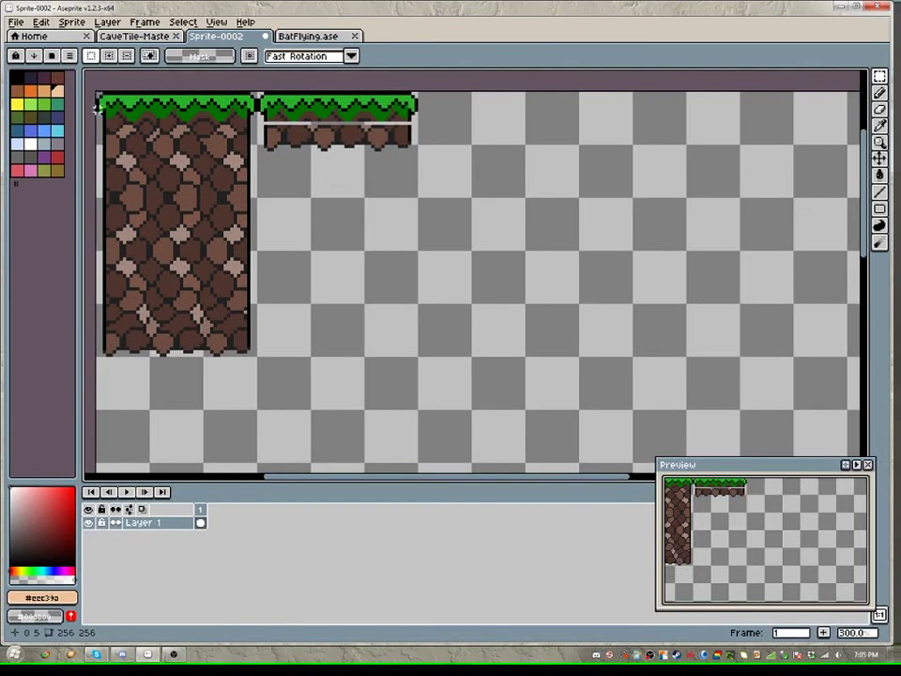
# Step: Try to close the gap between the copied grass strip and the stone strip beside the block
pyautogui.moveTo(97, 114); pyautogui.dragTo(255, 130)
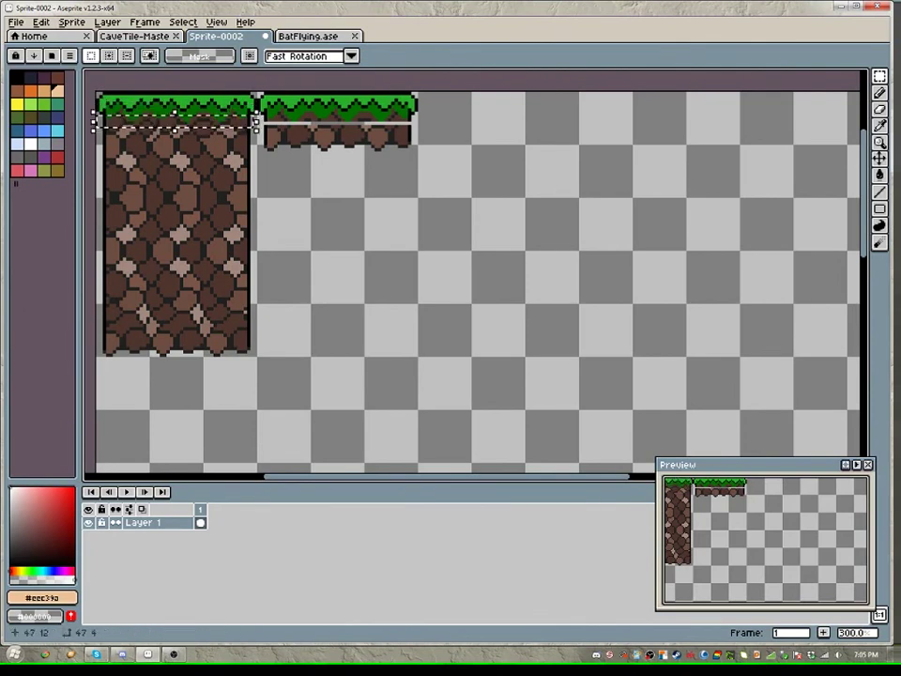
pyautogui.click(328, 160)
pyautogui.moveTo(413, 155); pyautogui.dragTo(310, 134)
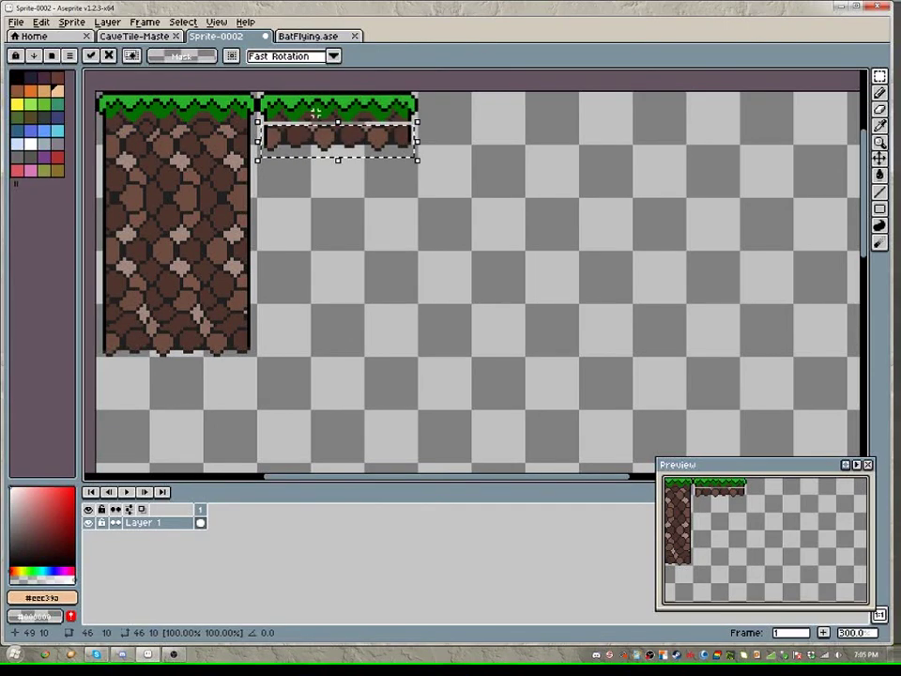
pyautogui.moveTo(401, 102); pyautogui.dragTo(404, 108)
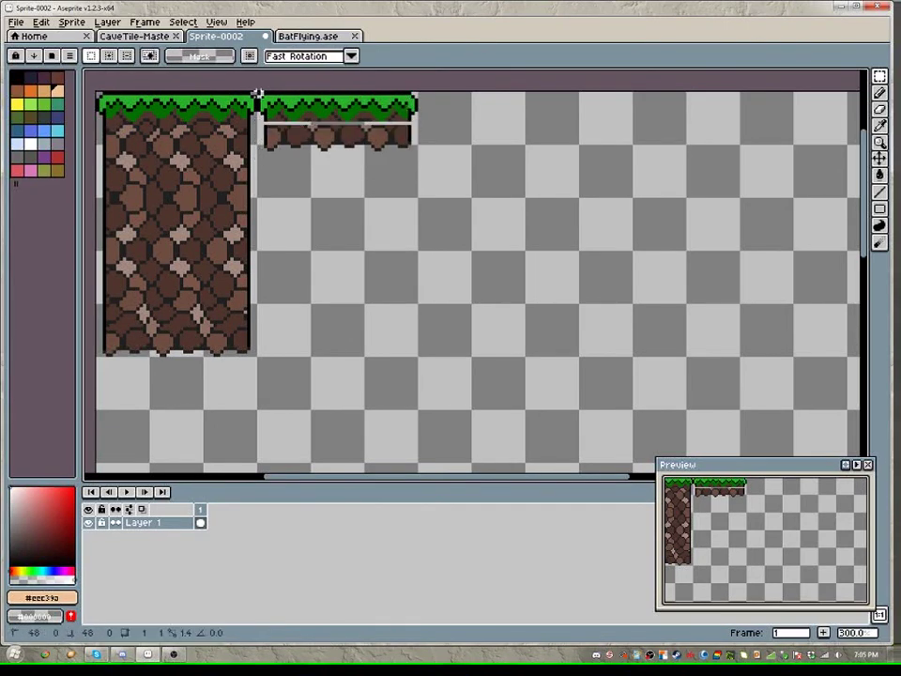
pyautogui.moveTo(259, 93); pyautogui.dragTo(411, 122)
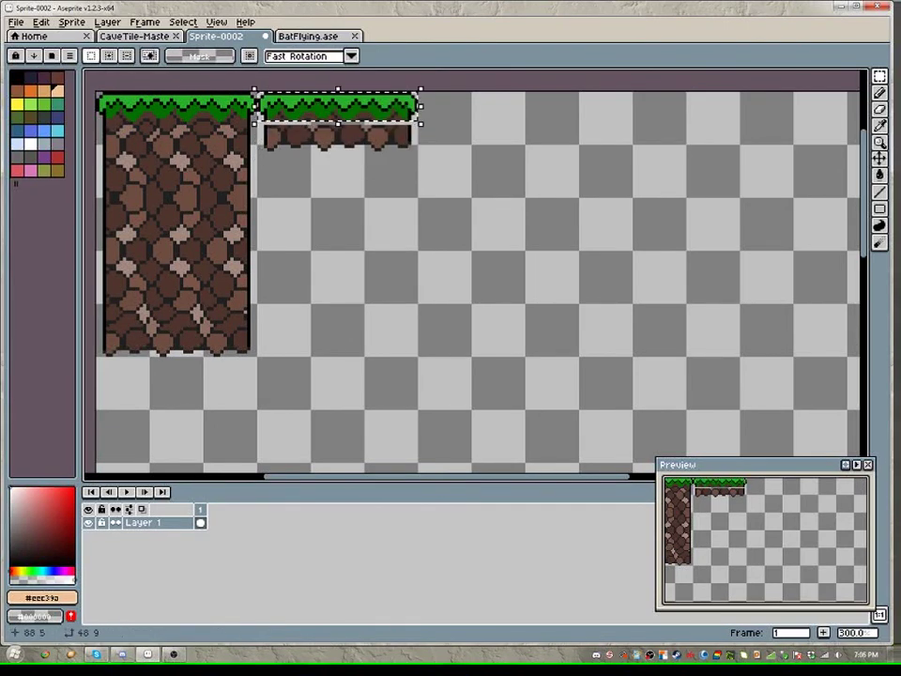
pyautogui.press('Up')
pyautogui.press('Up')
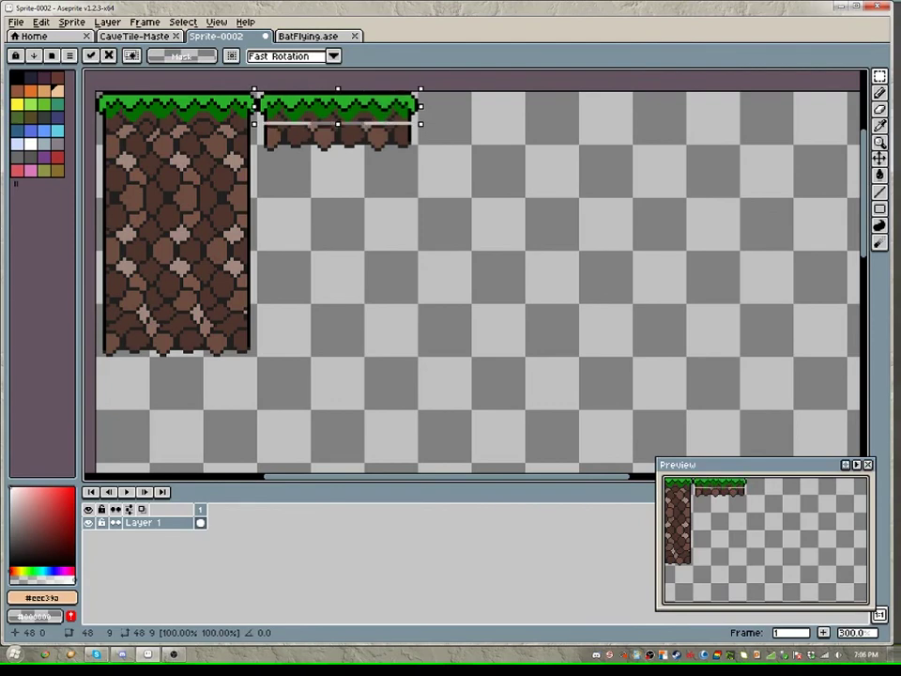
pyautogui.click(420, 156)
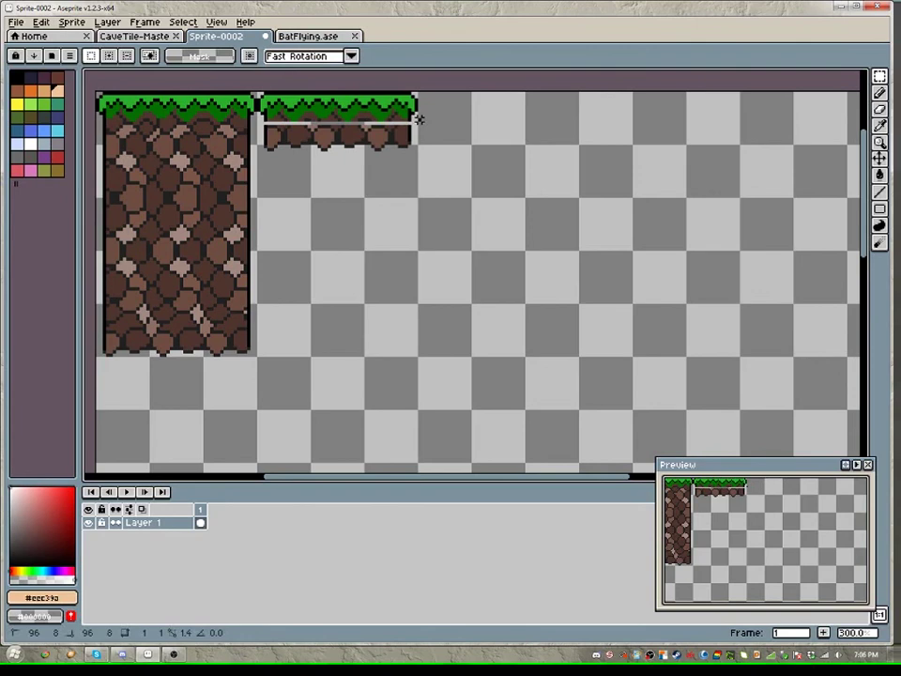
# Step: Move the 49 × 9 px grass strip down 2 px onto the stone strip and shift the joined platform up to the canvas's upper edge
pyautogui.moveTo(417, 123); pyautogui.dragTo(283, 101)
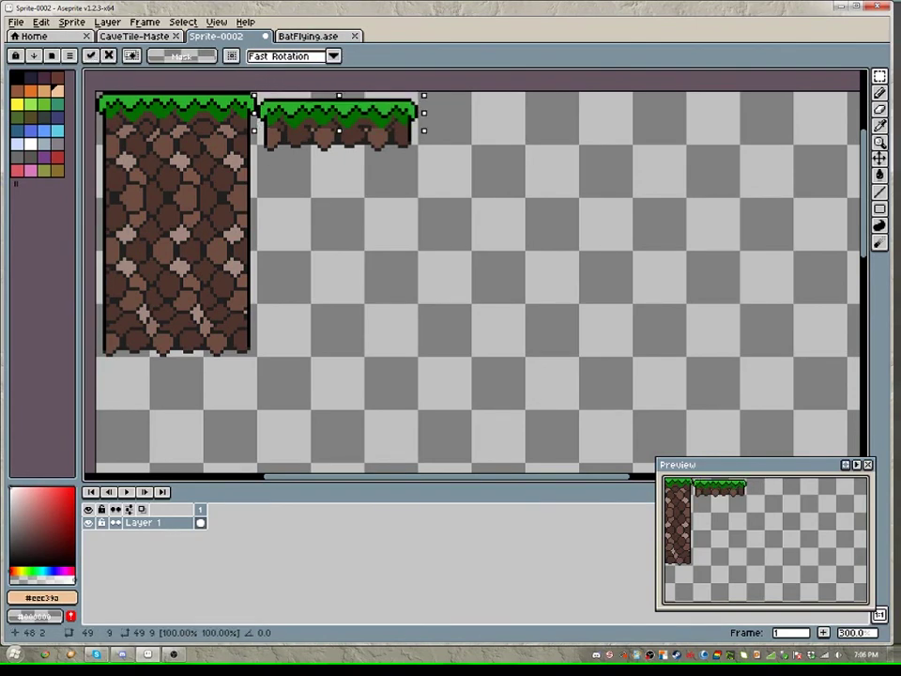
pyautogui.click(388, 169)
pyautogui.moveTo(423, 166); pyautogui.dragTo(254, 87)
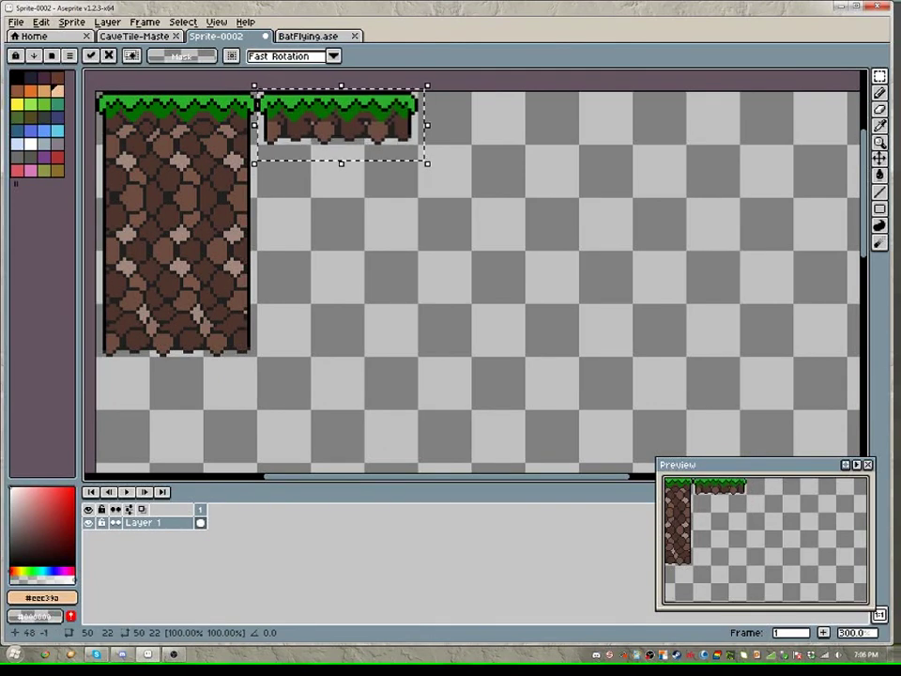
pyautogui.click(382, 197)
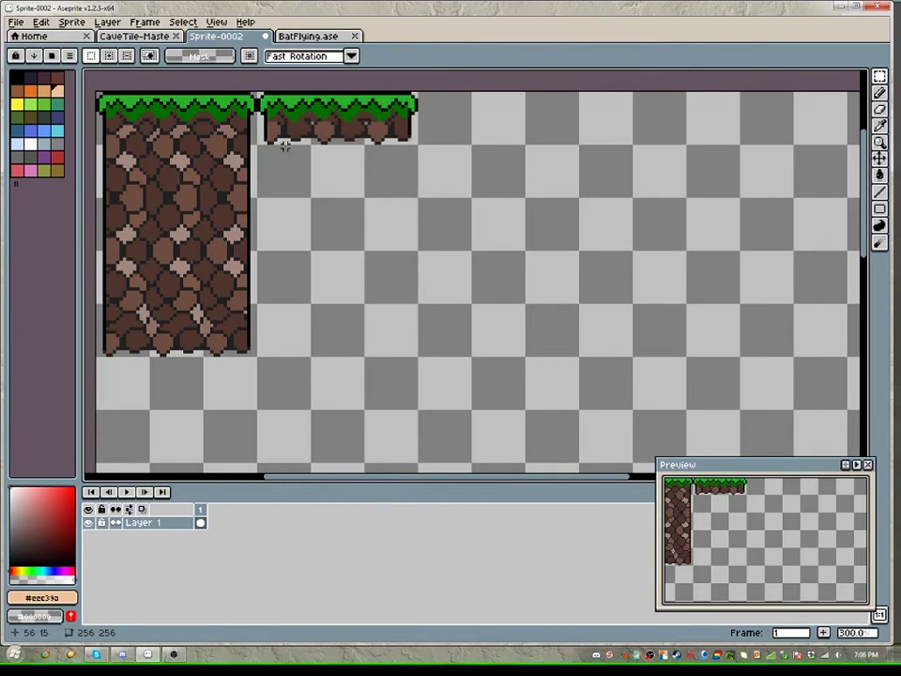
# Step: Sample the dark outline colour #212121 from the thin platform for the Pencil tool
pyautogui.press('b')
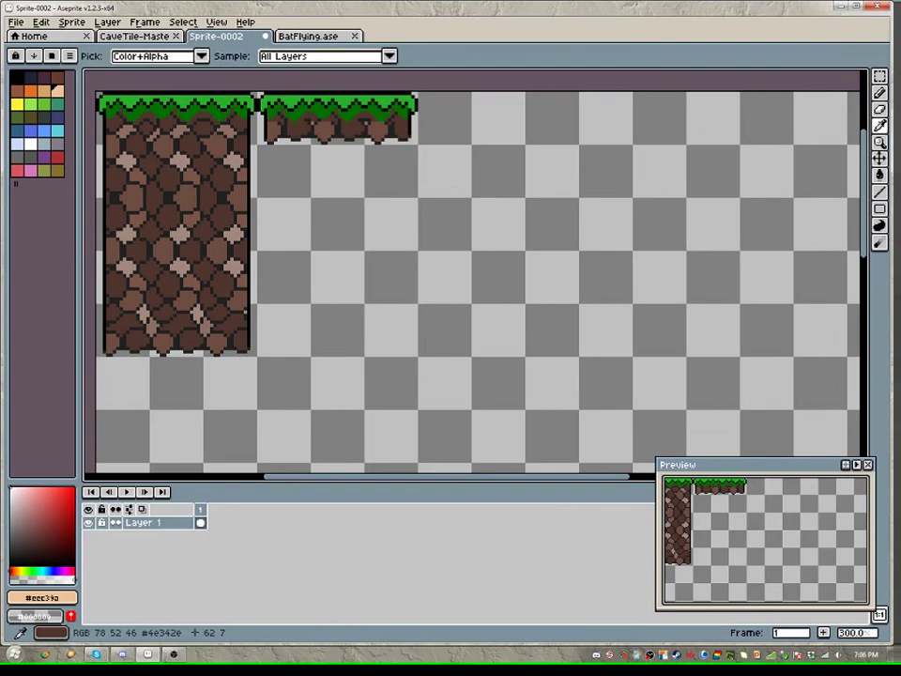
pyautogui.keyDown('alt'); pyautogui.click(302, 119); pyautogui.keyUp('alt')
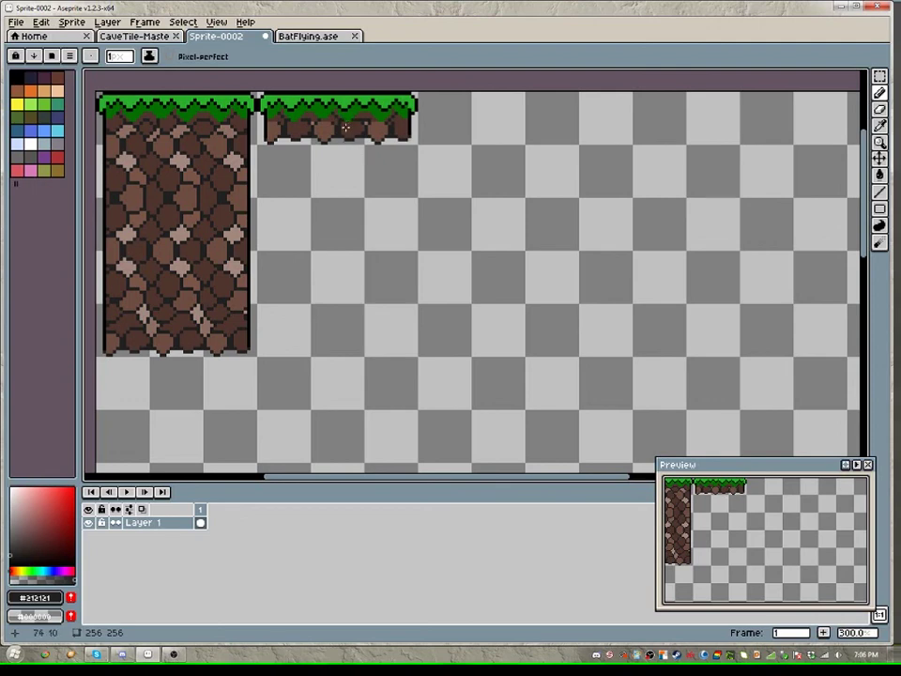
# Step: Copy the thin platform's 16 × 15 px middle section and place two copies side by side beneath the platform
pyautogui.press('m')
pyautogui.moveTo(312, 94); pyautogui.dragTo(367, 146)
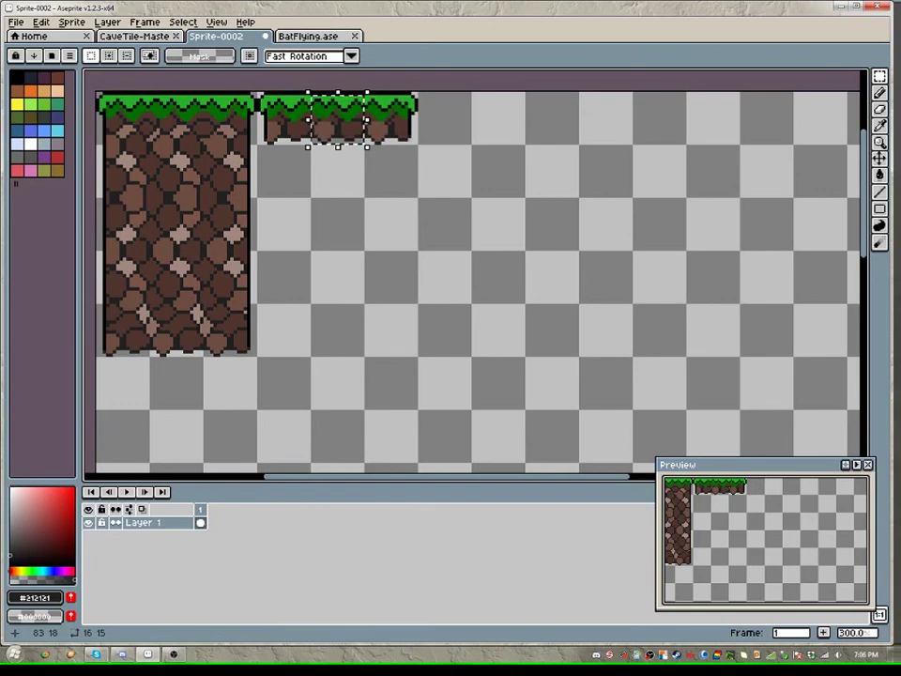
pyautogui.hotkey('ctrl', 'c')
pyautogui.hotkey('ctrl', 'v')
pyautogui.moveTo(338, 123); pyautogui.dragTo(338, 177)
pyautogui.click(348, 124)
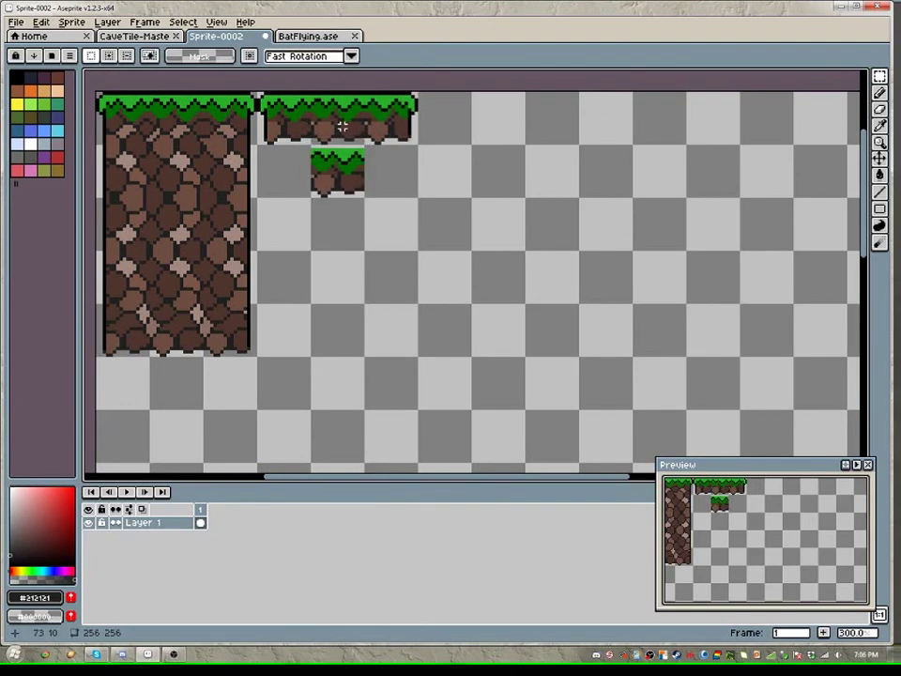
pyautogui.hotkey('ctrl', 'v')
pyautogui.moveTo(342, 126); pyautogui.dragTo(396, 180)
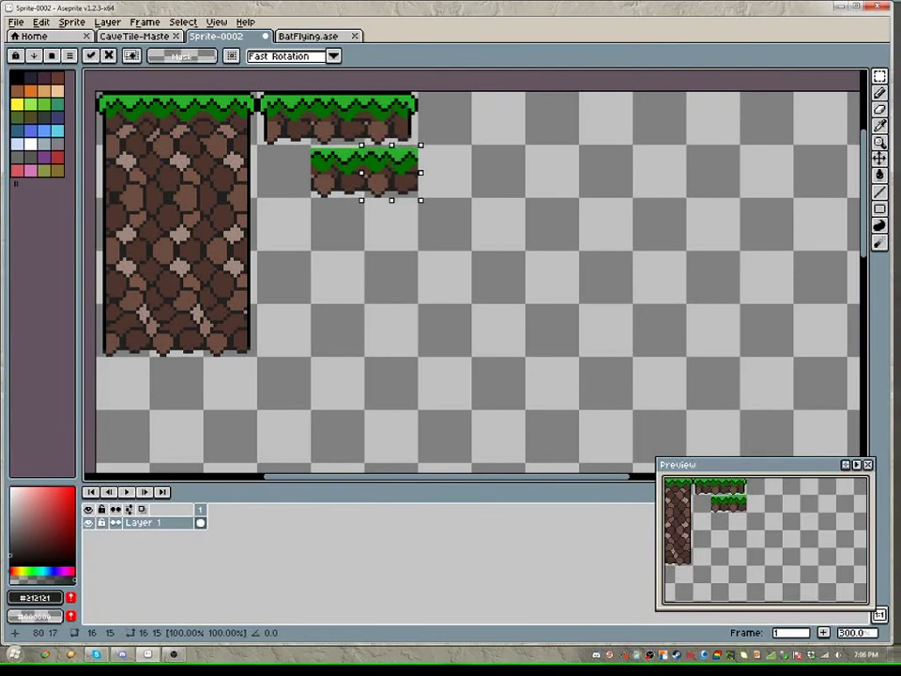
pyautogui.click(442, 181)
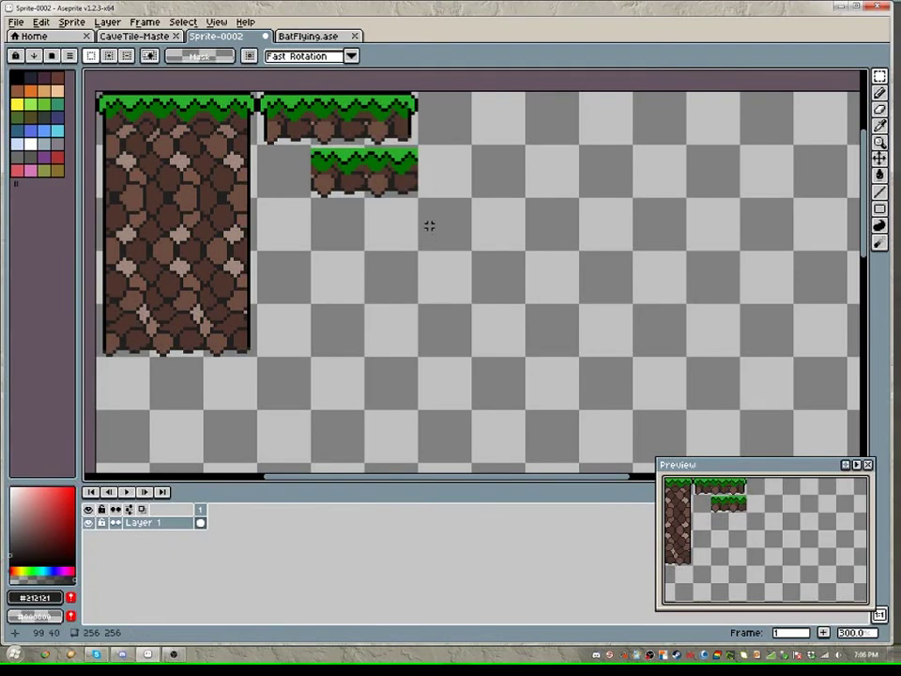
# Step: Undo the two pasted middle sections beneath the thin platform and clear the selection
pyautogui.hotkey('ctrl', 'z')
pyautogui.hotkey('ctrl', 'z')
pyautogui.hotkey('ctrl', 'z')
pyautogui.hotkey('ctrl', 'z')
pyautogui.click(409, 203)
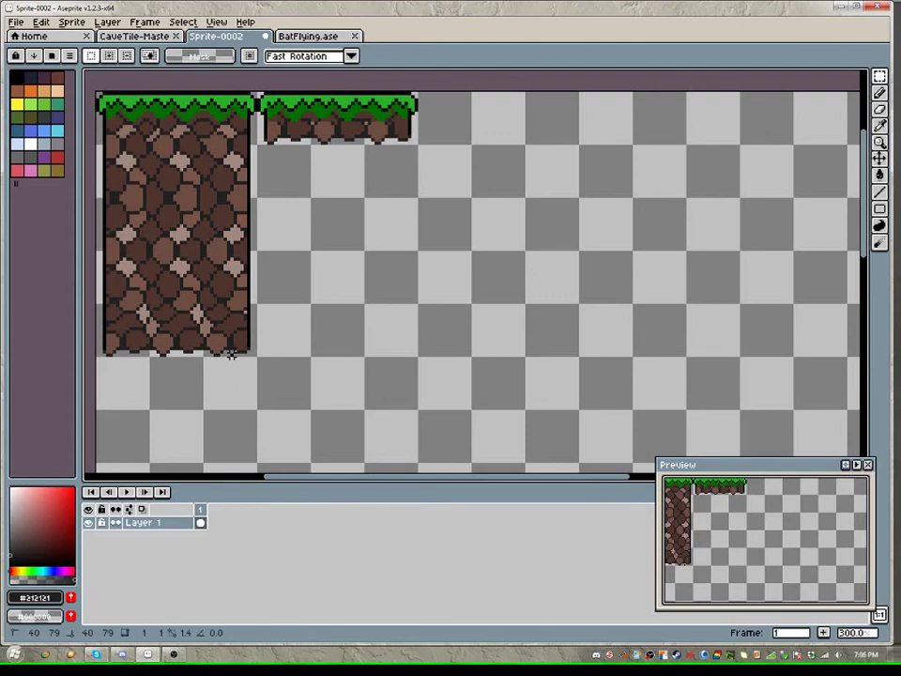
# Step: Build a narrow 80 px tall pillar beside the thin platform from copies of the block's right edge and its 9 px wide left edge
pyautogui.moveTo(230, 352); pyautogui.dragTo(449, 93)
pyautogui.click(412, 192)
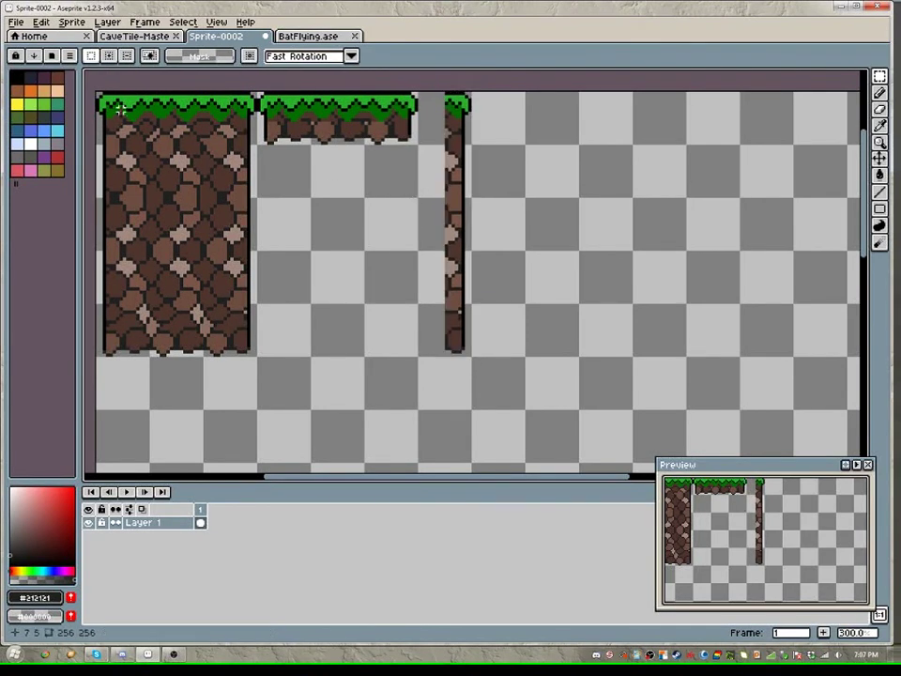
pyautogui.moveTo(98, 93); pyautogui.dragTo(123, 355)
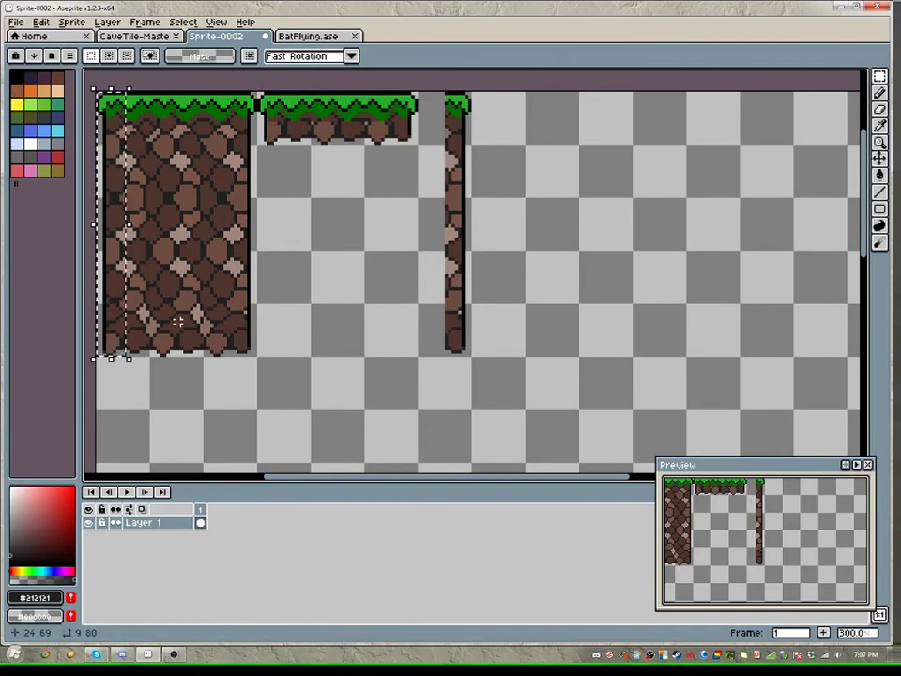
pyautogui.hotkey('ctrl', 'v')
pyautogui.moveTo(110, 225); pyautogui.dragTo(428, 225)
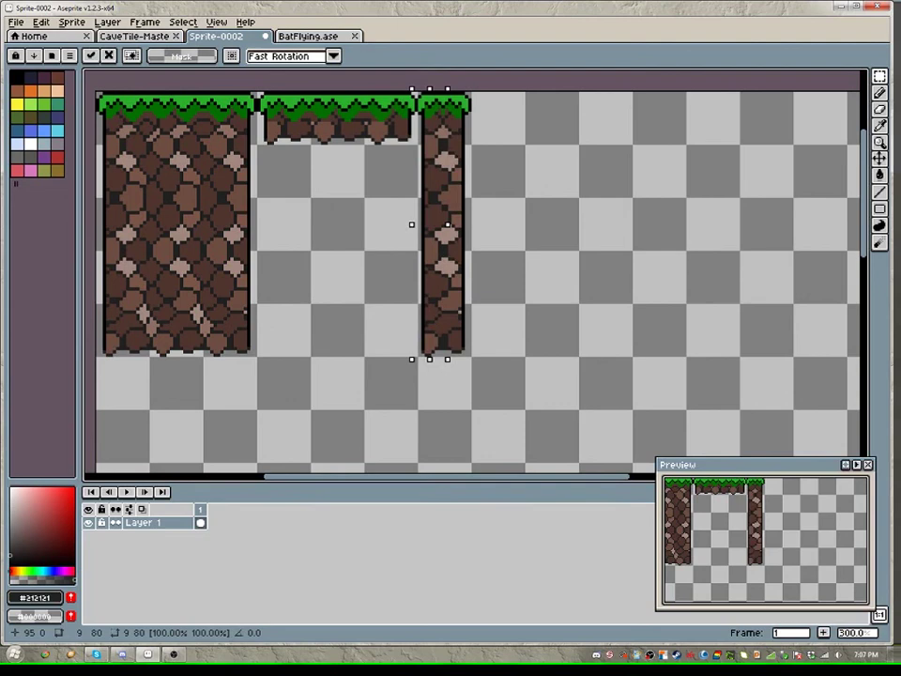
pyautogui.click(523, 245)
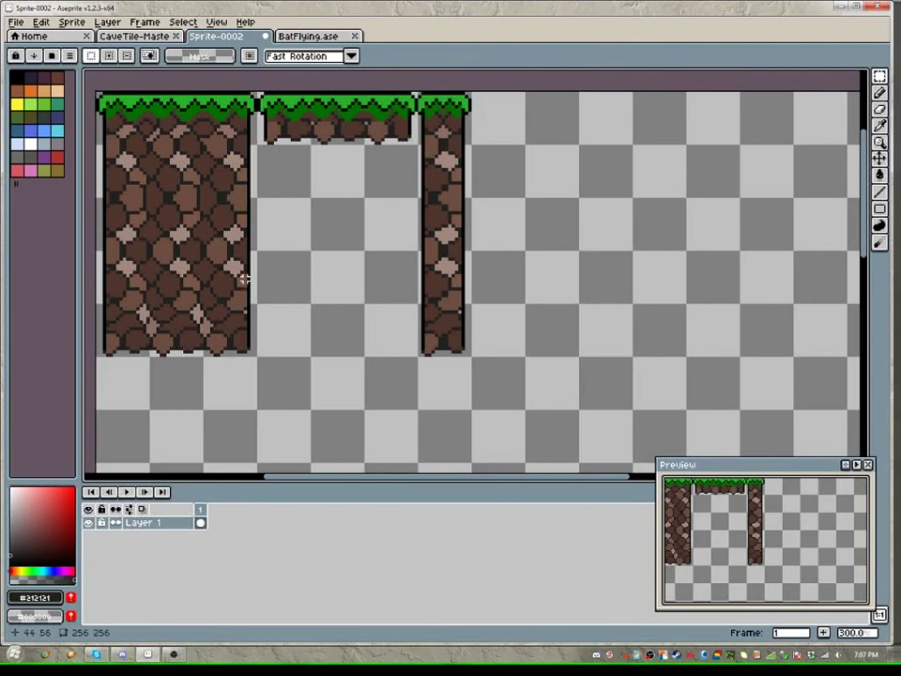
pyautogui.scroll(-1, 244, 279)
pyautogui.scroll(1, 263, 268)
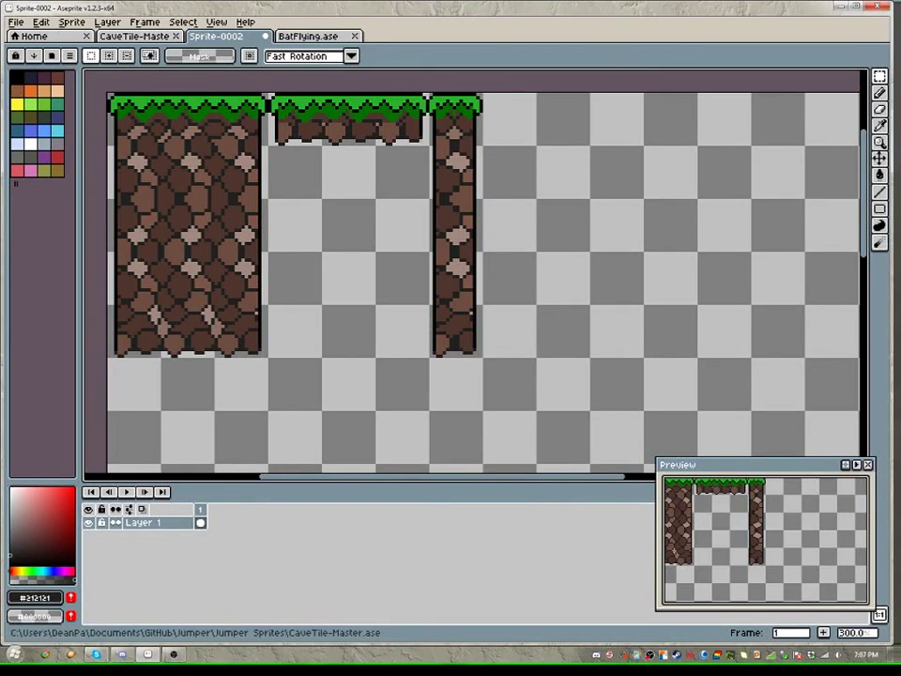
# Step: Review the bat animation in BatFlying.ase frame by frame and in playback, and return to Sprite-0002
pyautogui.click(309, 37)
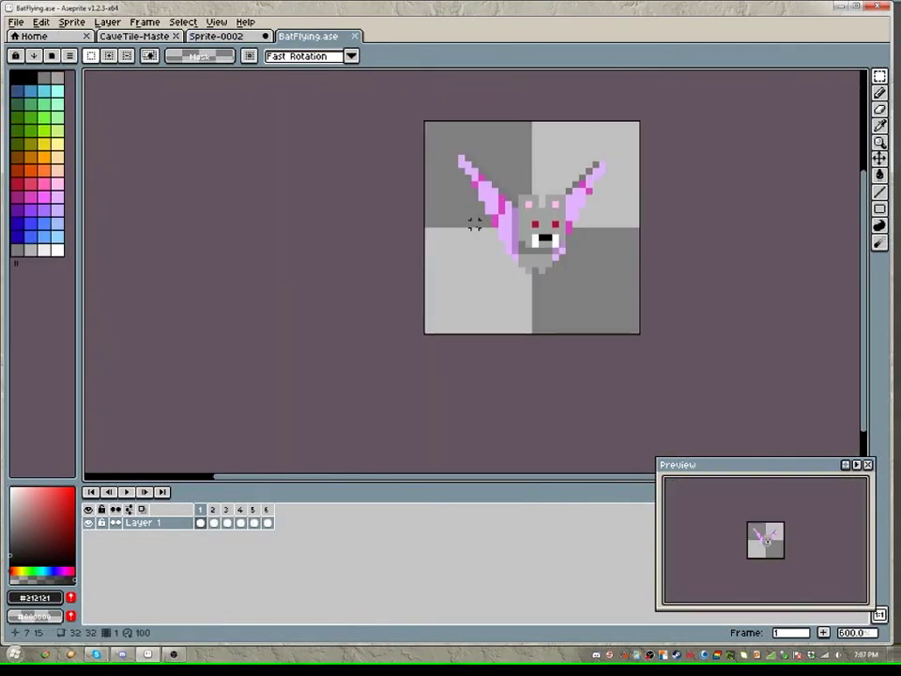
pyautogui.press('Up')
pyautogui.press('Right')
pyautogui.press('Right')
pyautogui.press('Right')
pyautogui.press('Right')
pyautogui.press('Right')
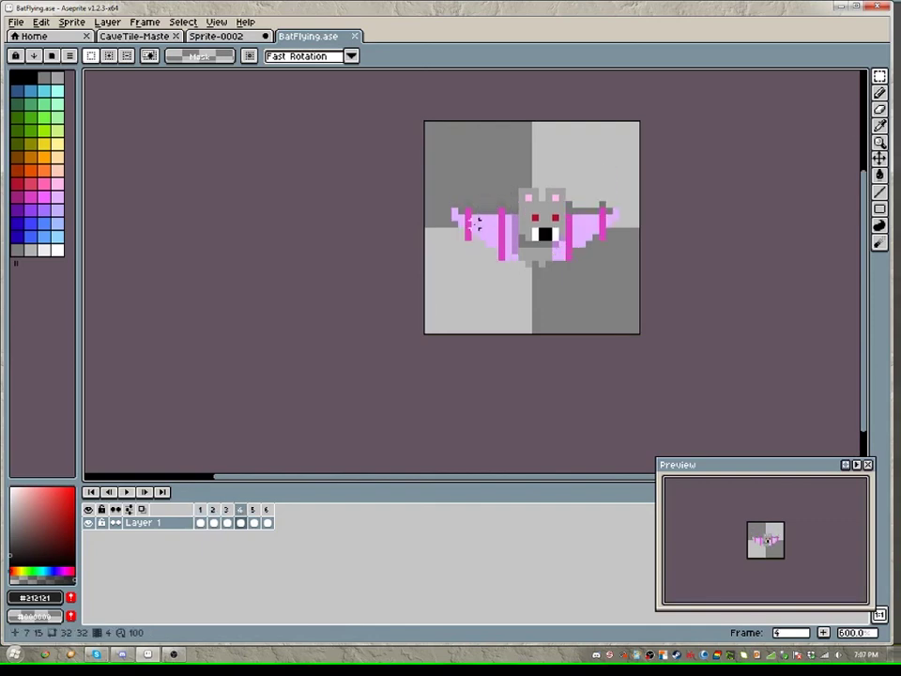
pyautogui.press('Right')
pyautogui.press('Right')
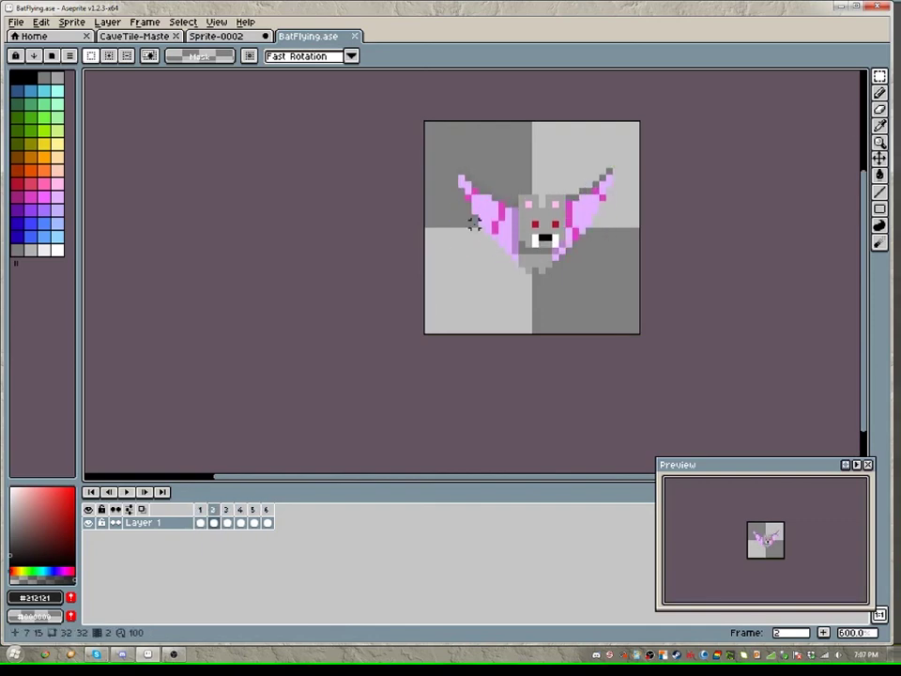
pyautogui.press('Return')
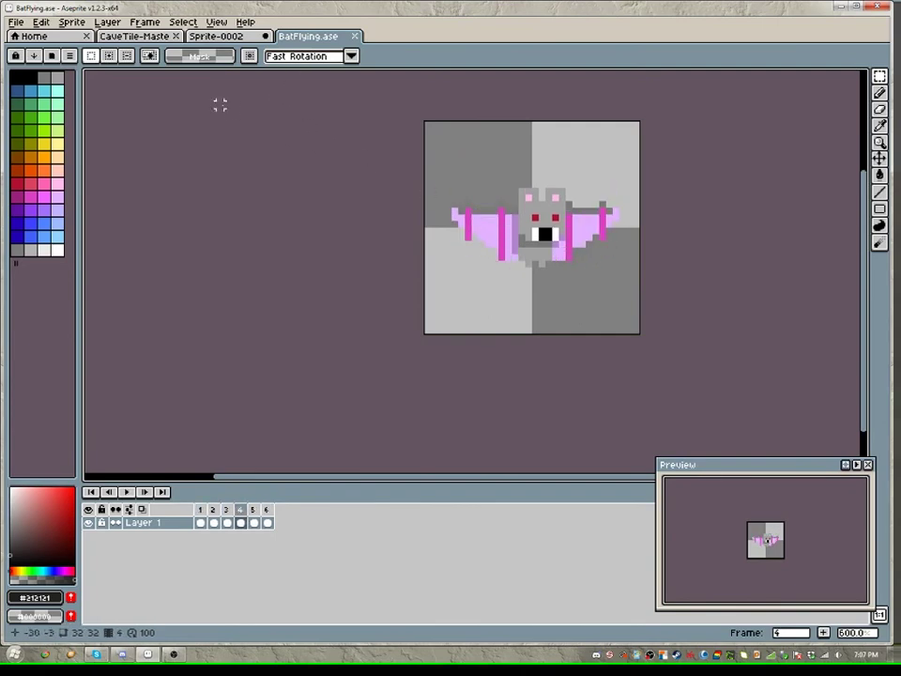
pyautogui.click(216, 36)
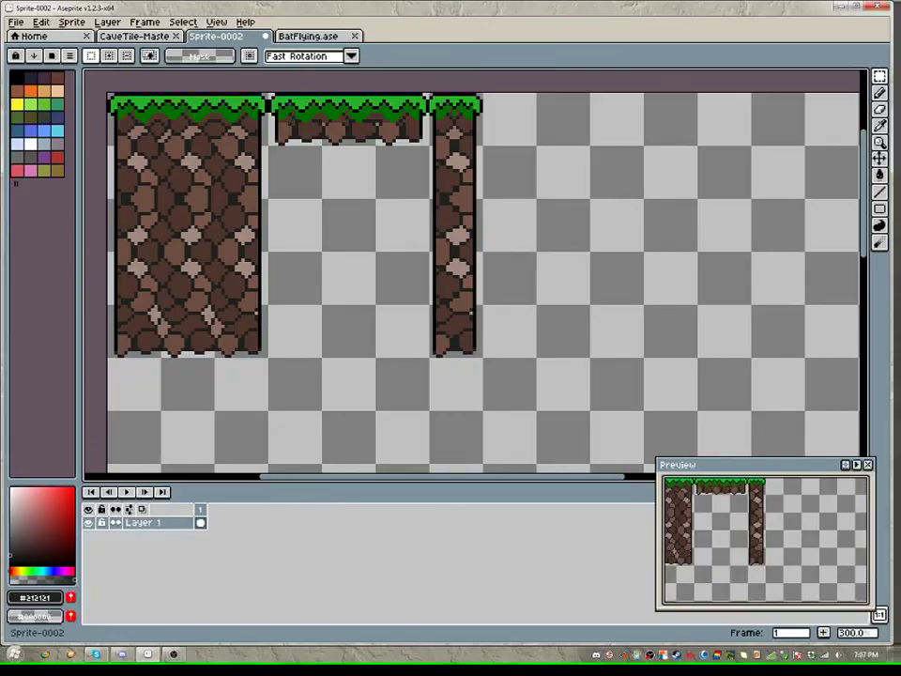